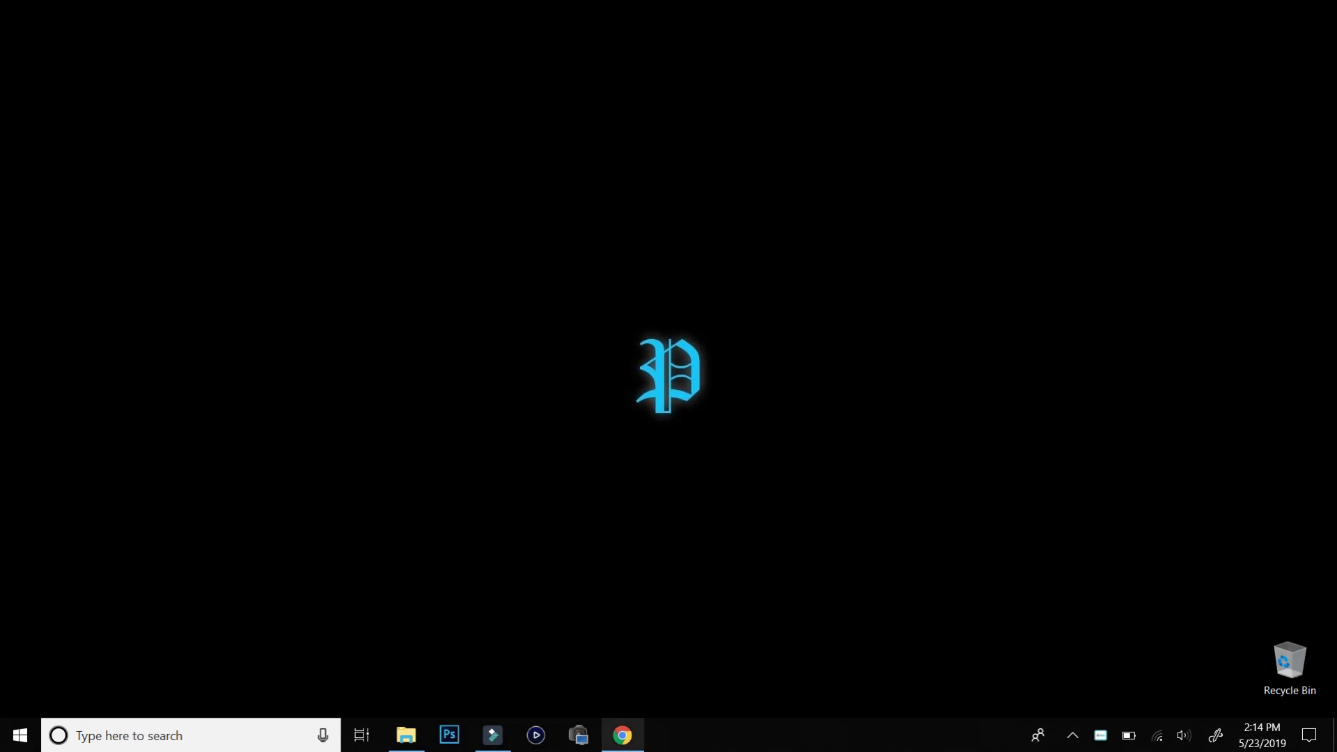
Step: Open the Pushbullet website in Chrome and return to its page from the extension's Chrome Web Store listing
click(622, 735)
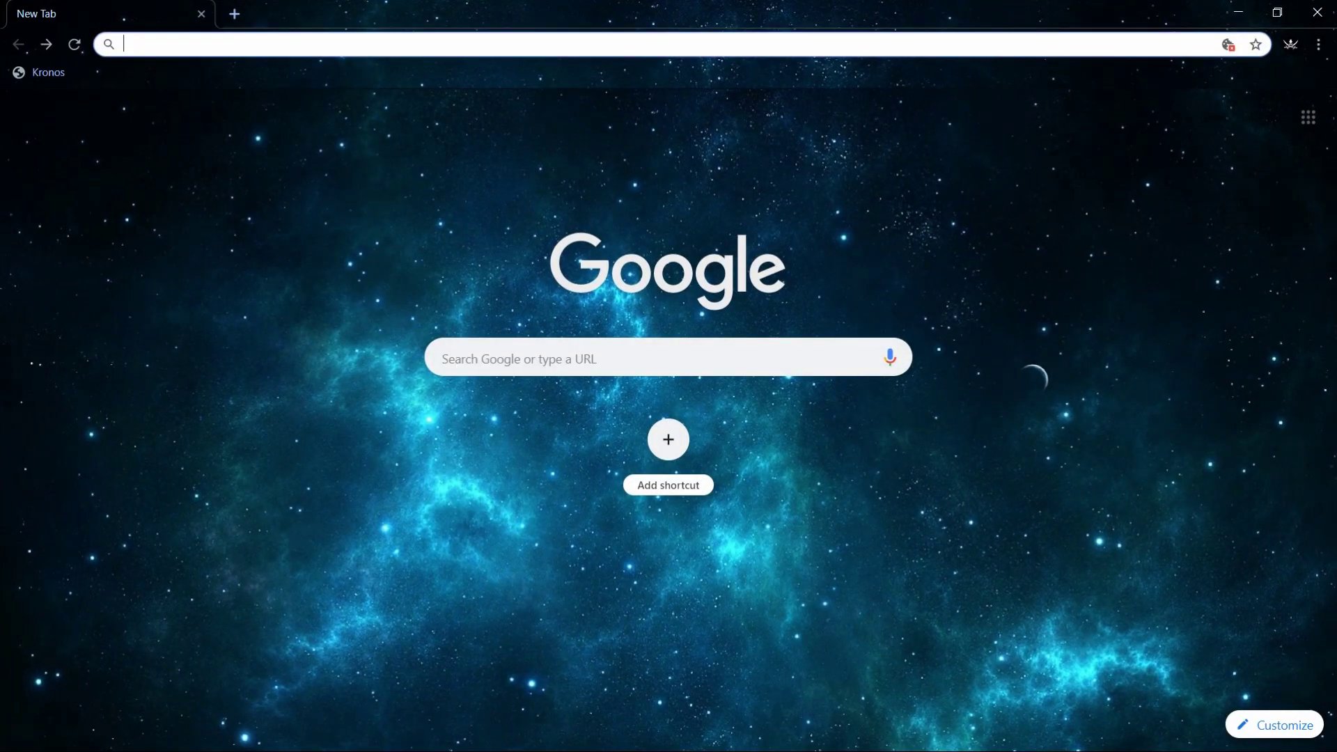
text(pushbullet.com)
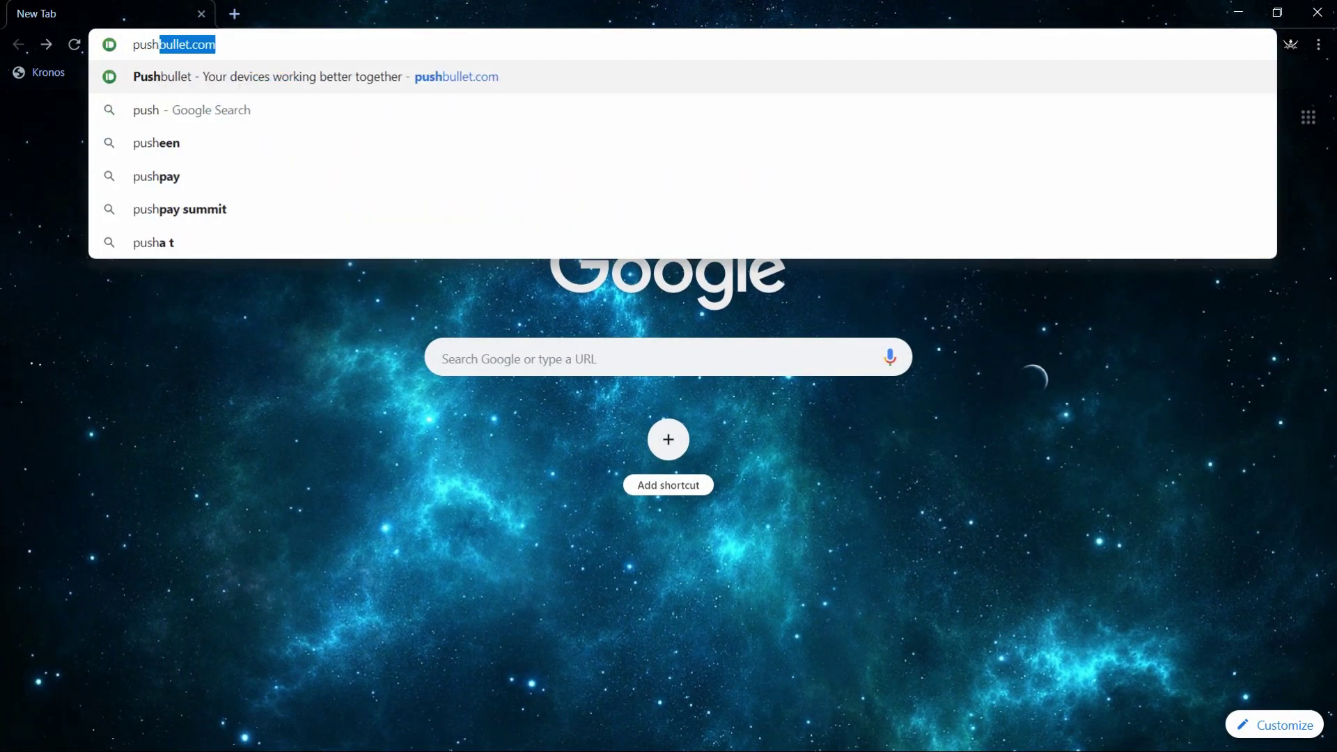
key(Return)
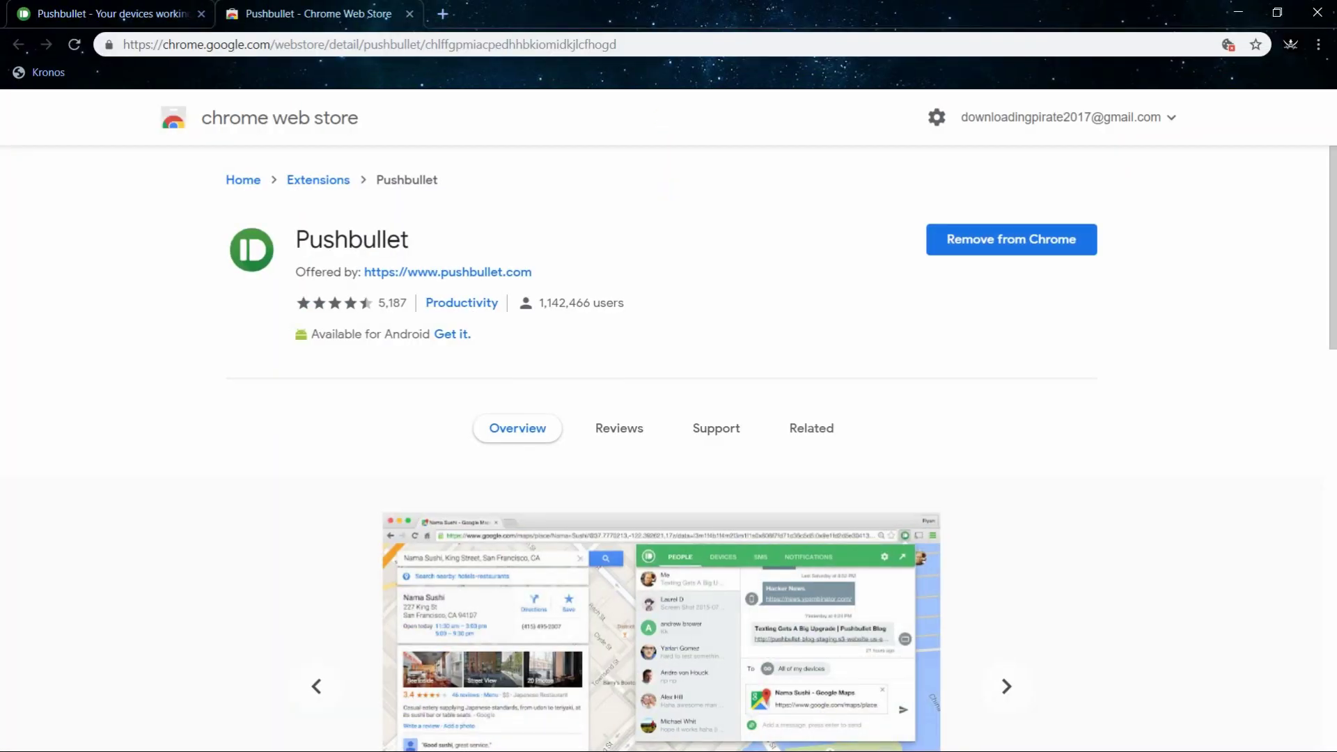
click(128, 14)
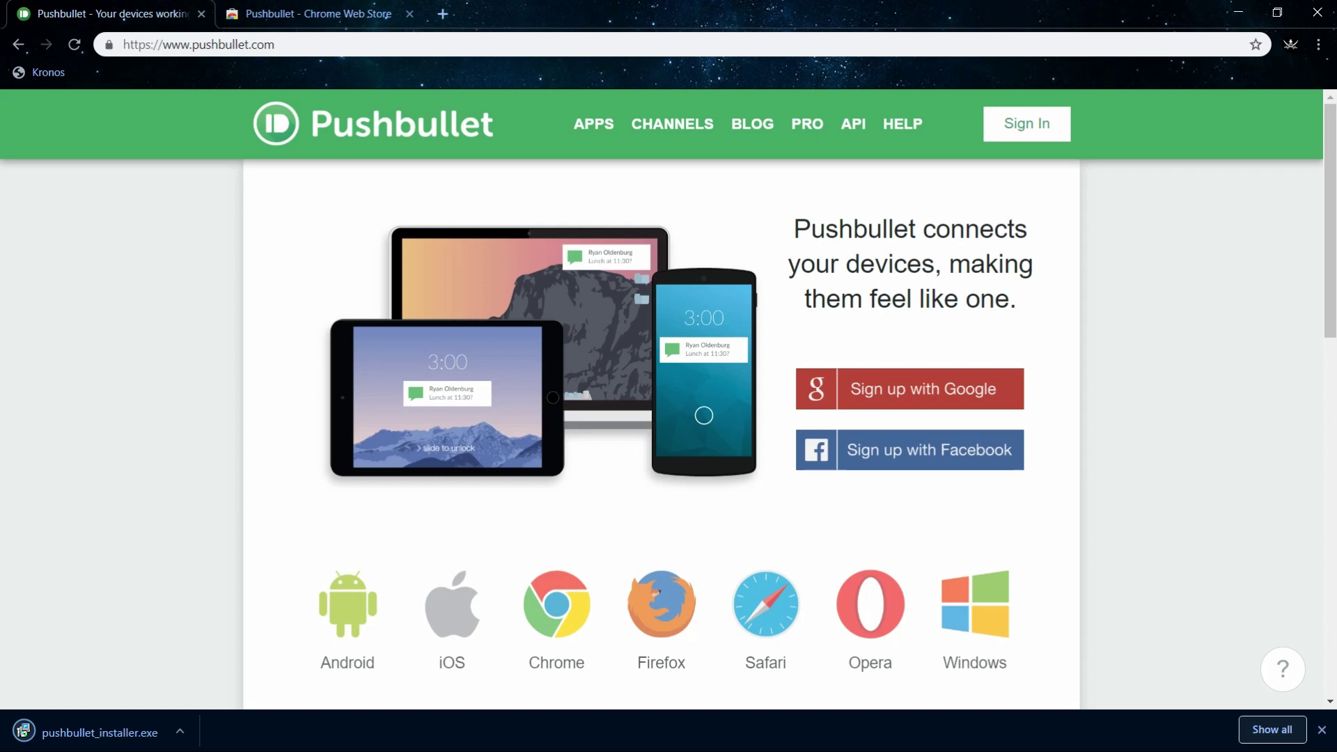
Step: Run the downloaded pushbullet_installer.exe, install Pushbullet with the default destination and Start Menu folder, and launch it on finishing
click(179, 731)
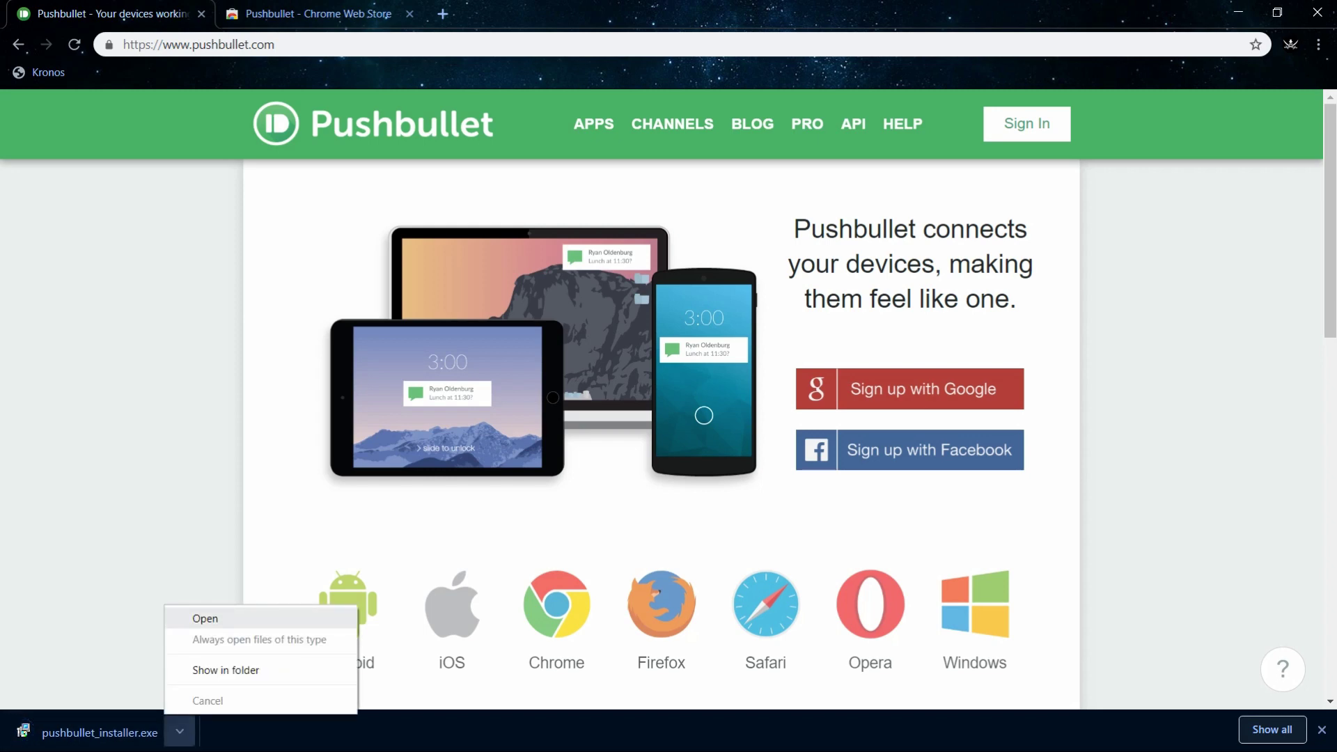
click(205, 618)
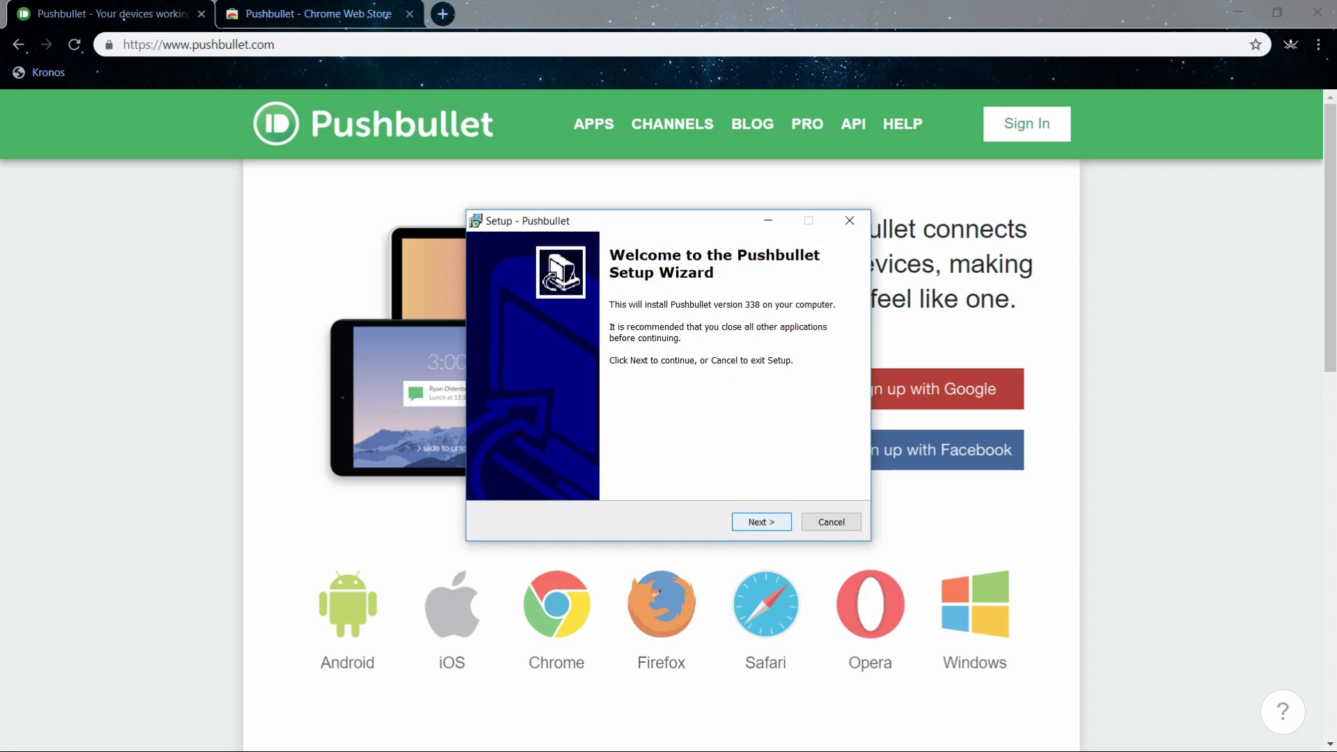
key(Return)
key(Return)
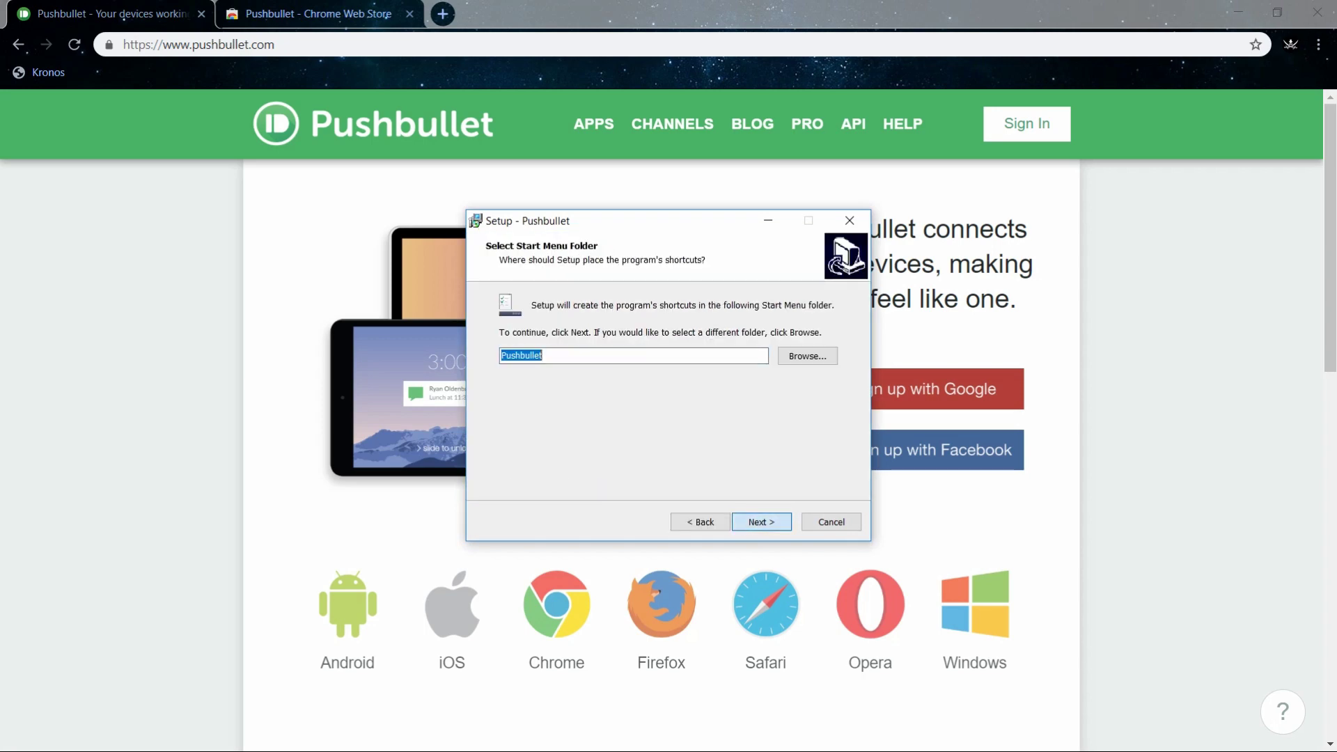
key(Return)
key(Return)
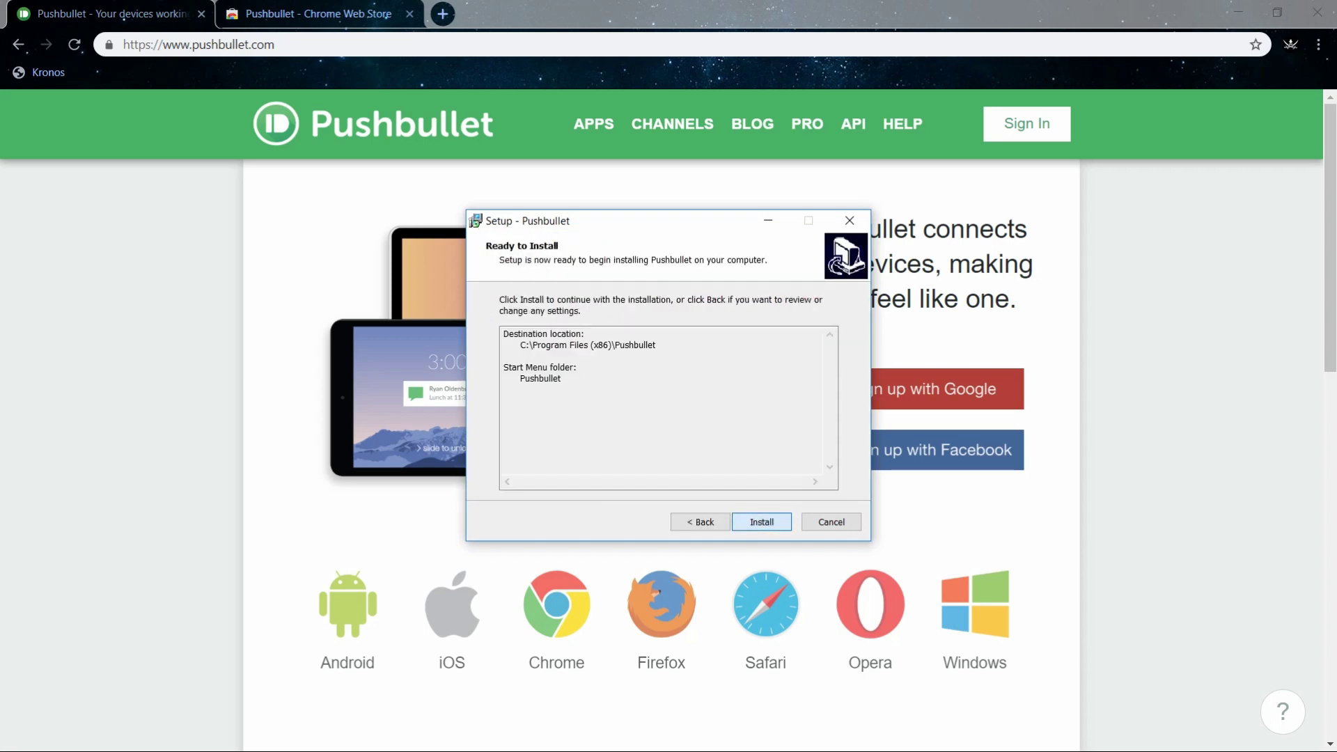
key(Return)
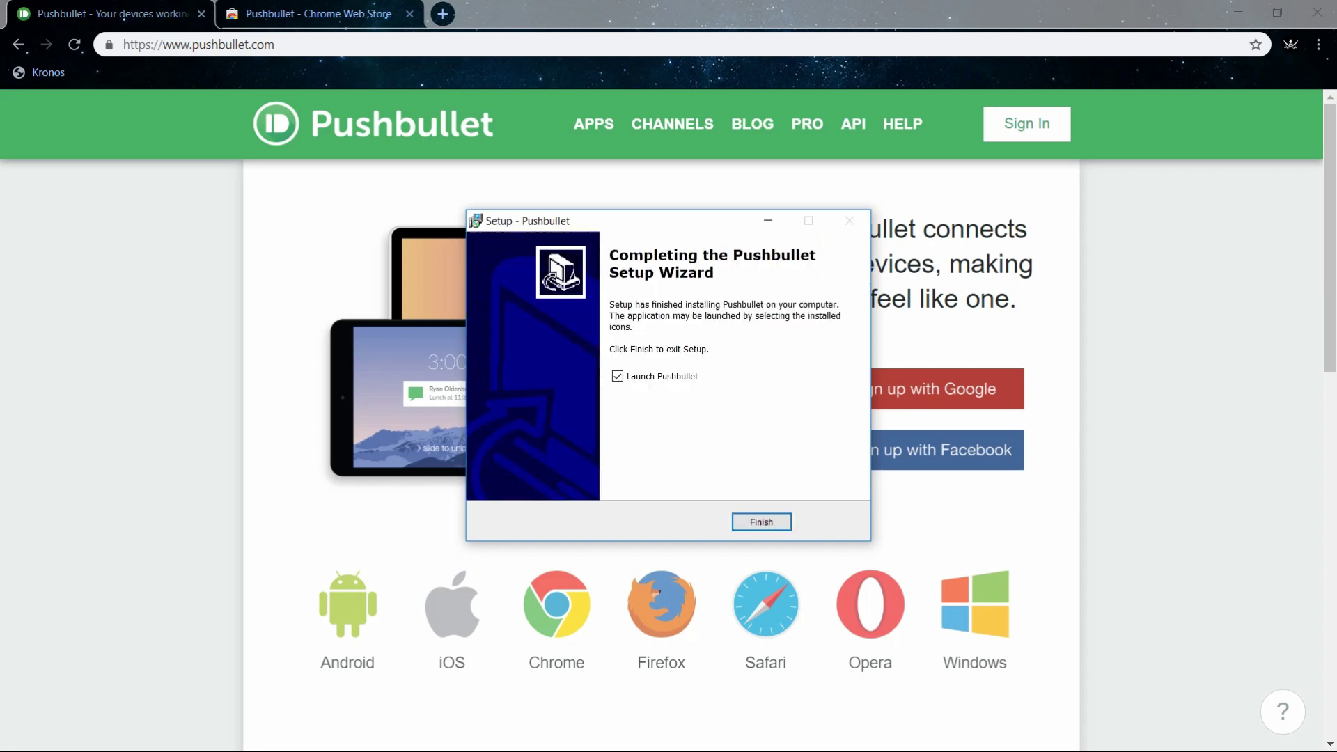
key(Return)
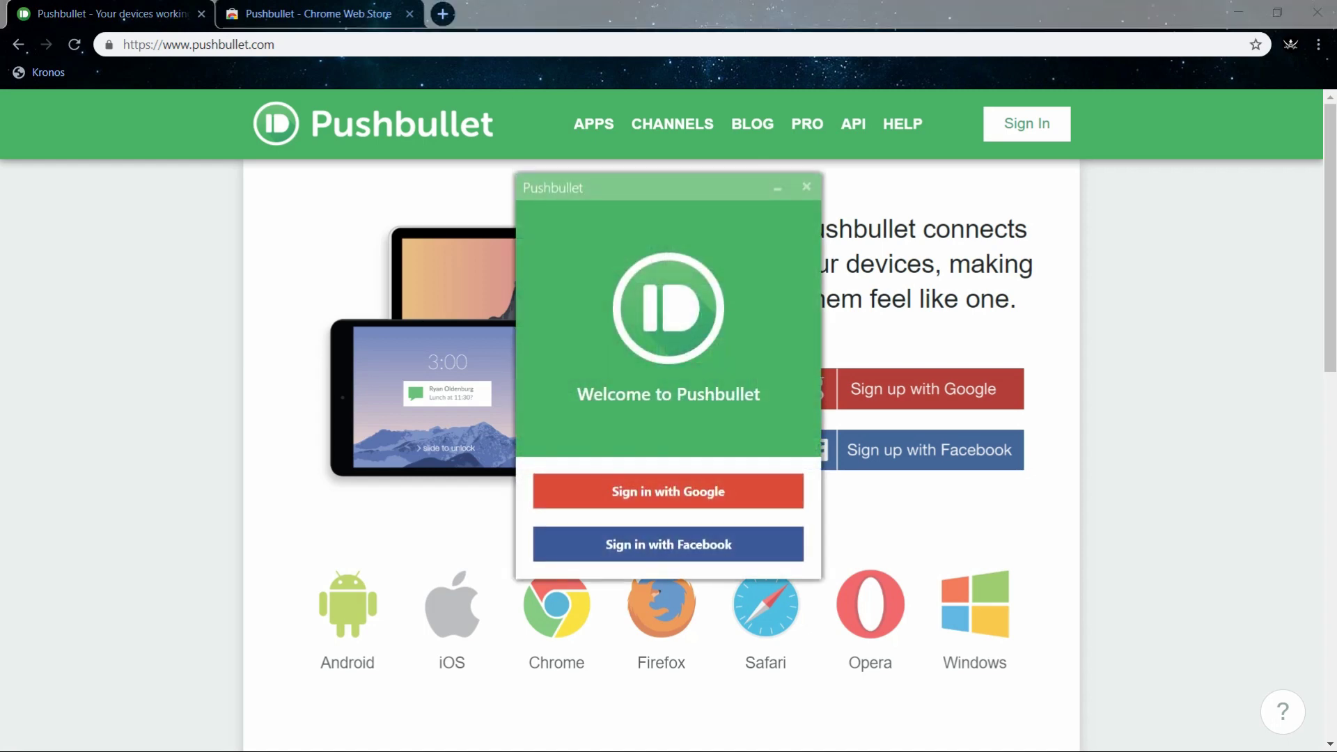
Step: Sign in to the Pushbullet desktop app with the first listed Google account
click(668, 492)
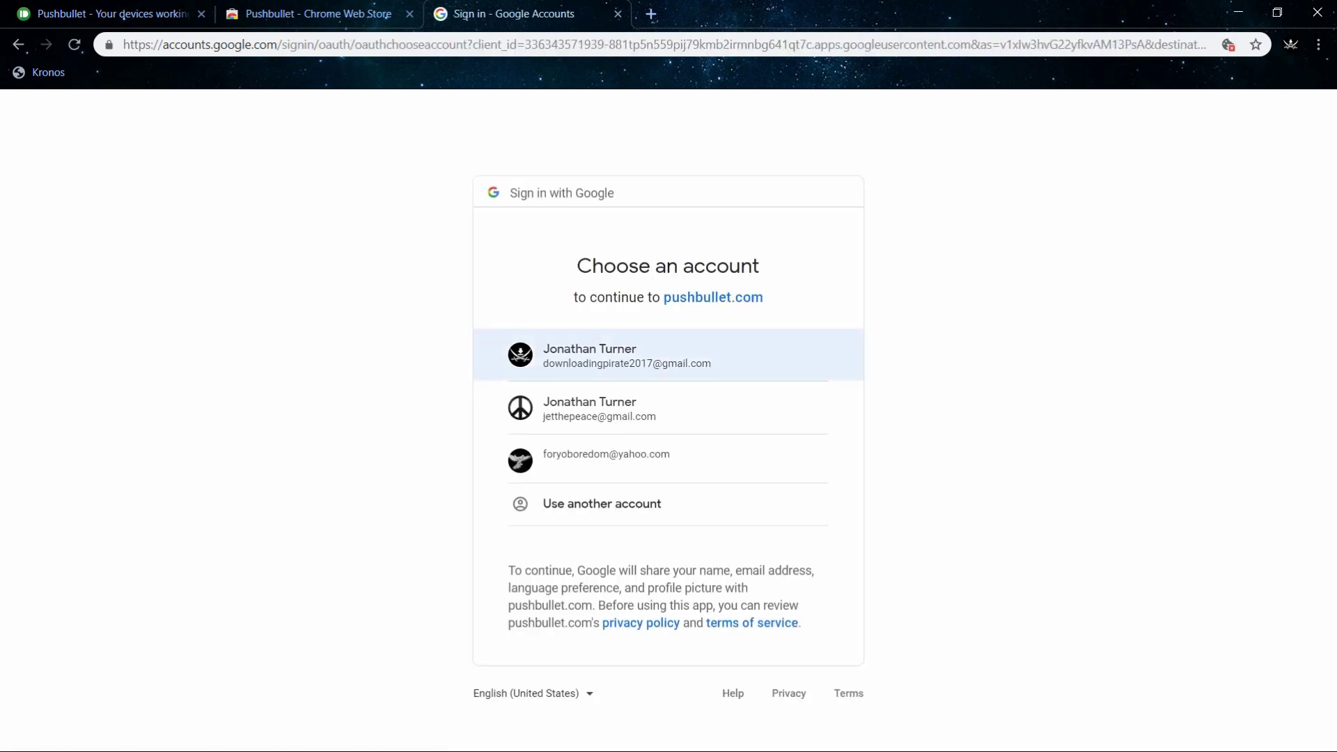
click(668, 355)
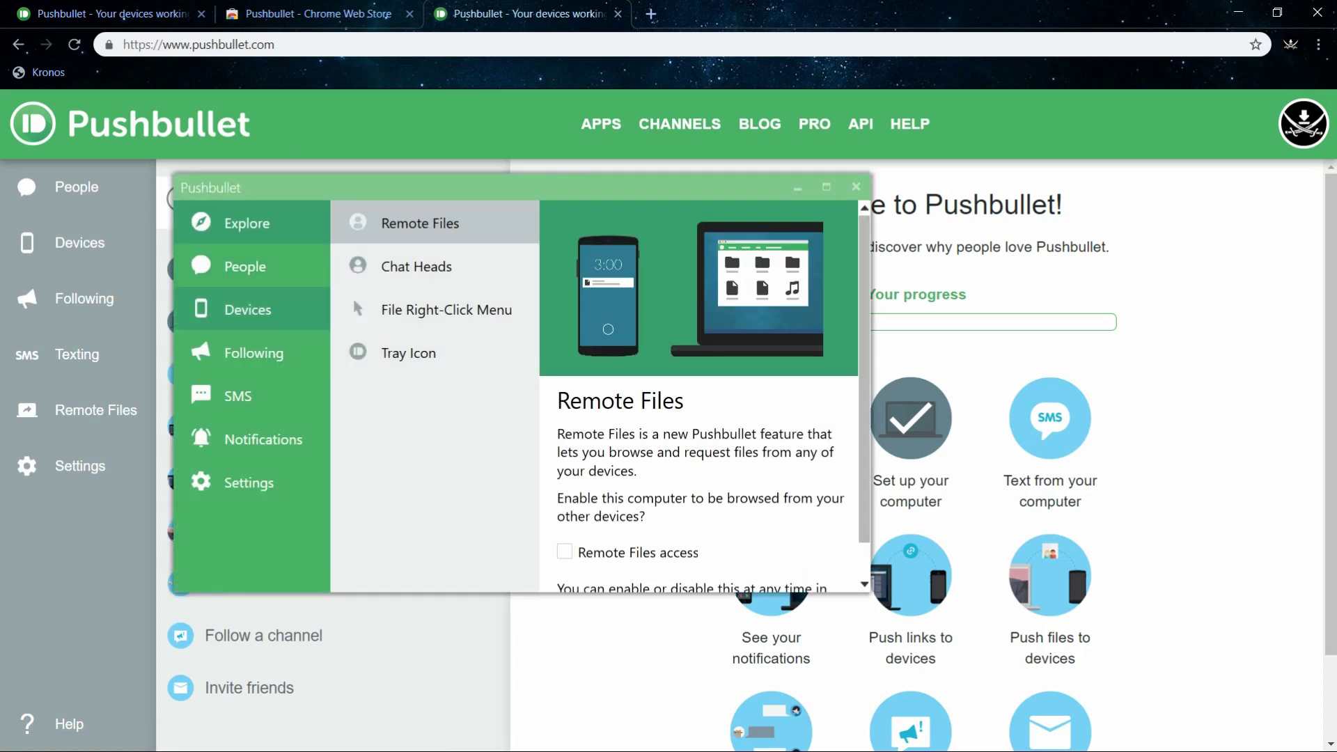
Step: Look through the Devices, Following and SMS sections of the Pushbullet desktop app
click(250, 310)
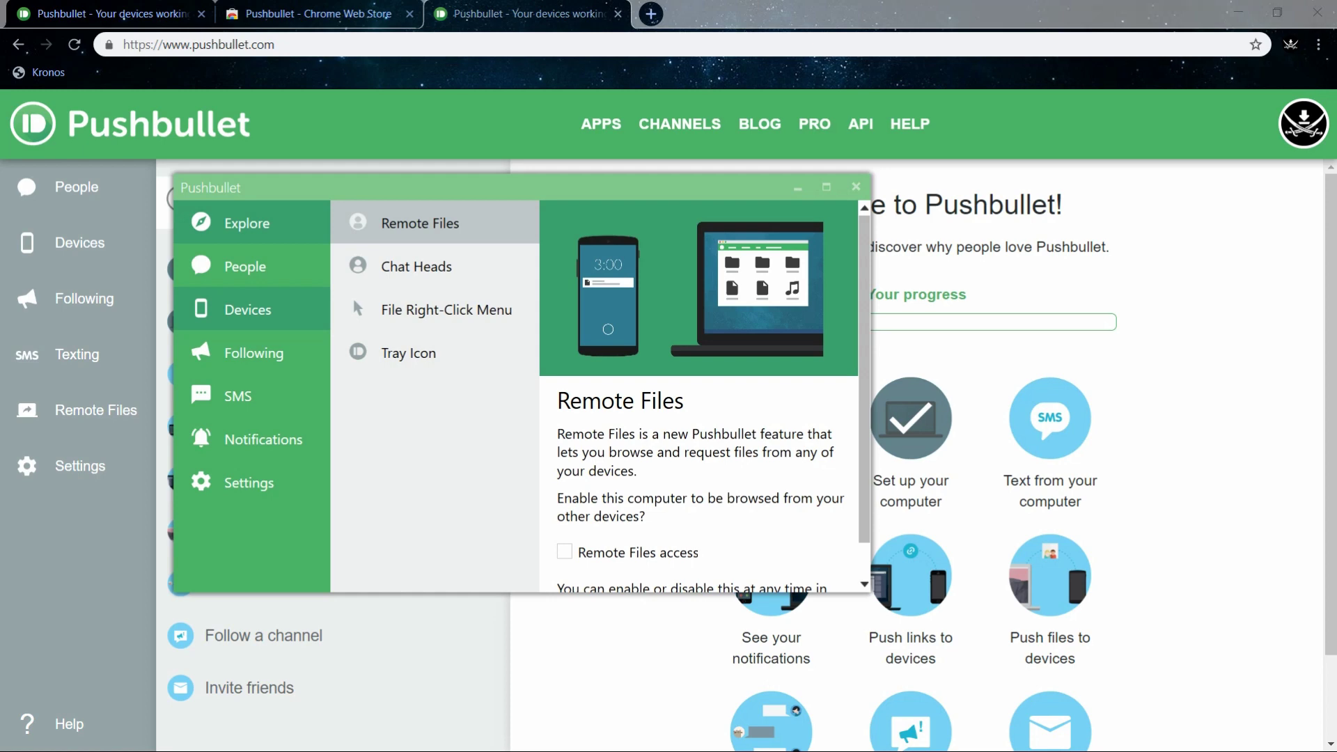
click(247, 309)
click(253, 353)
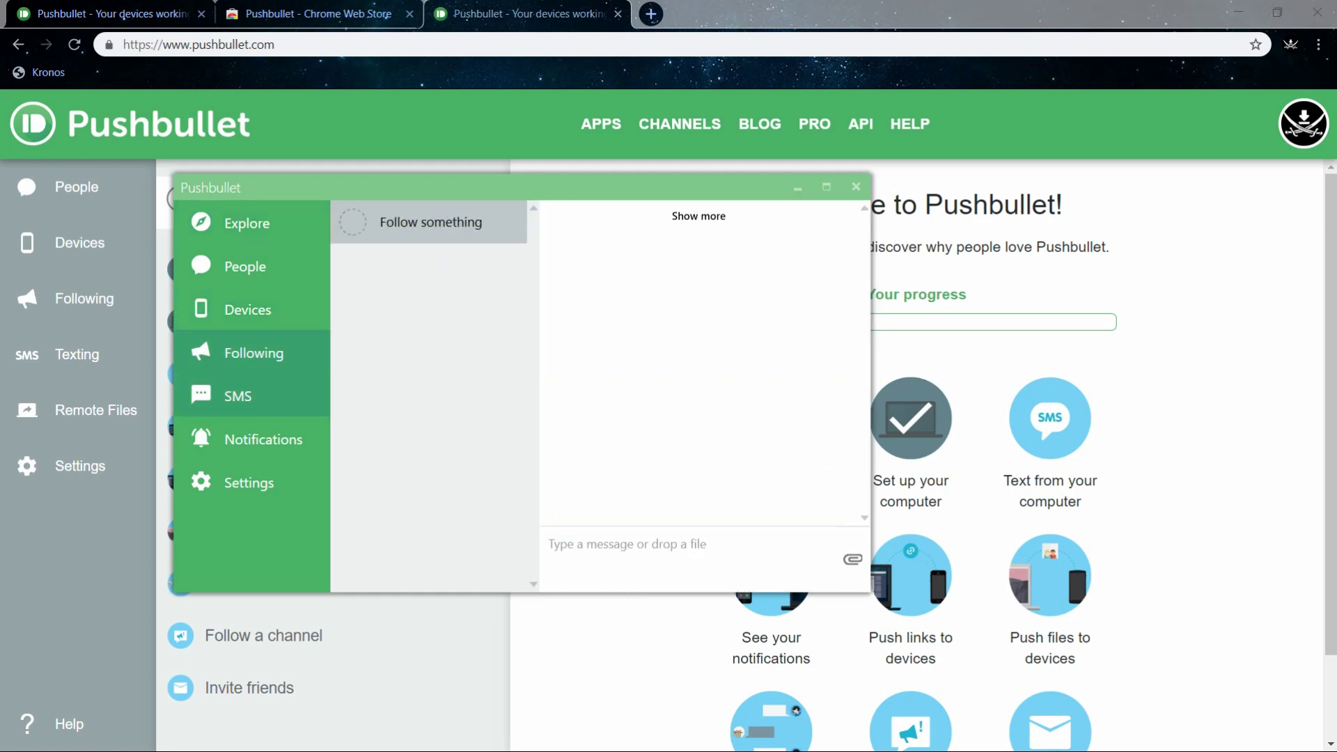
click(238, 395)
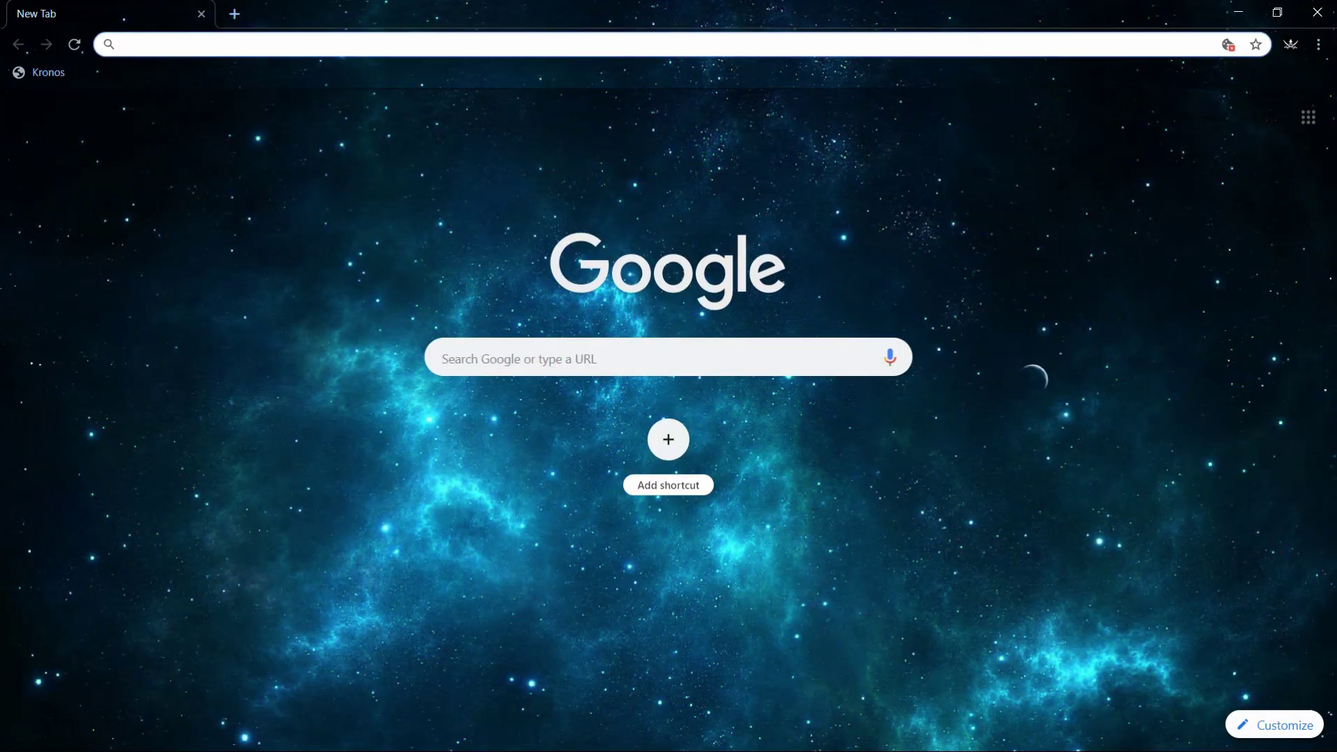
Step: Open the Pushbullet extension in Chrome and pop it out into its own window
click(1319, 44)
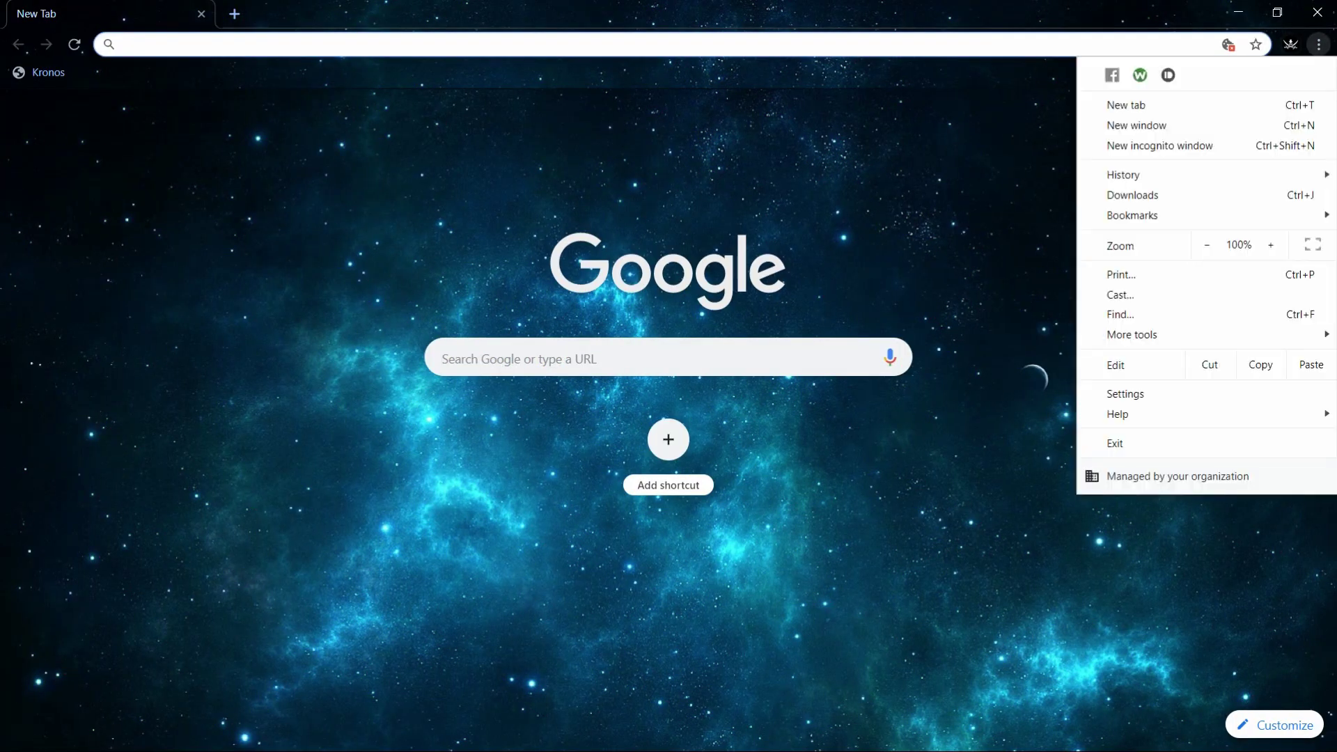
click(1168, 75)
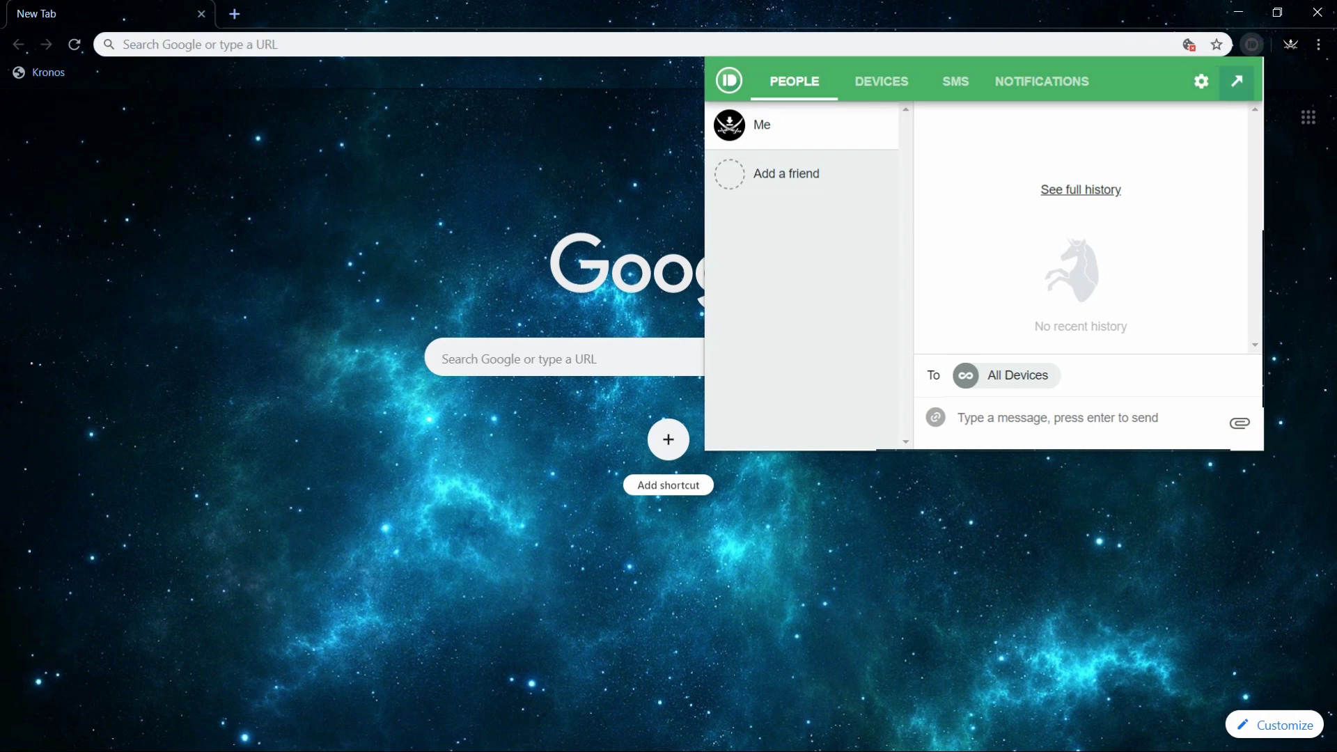
click(1236, 81)
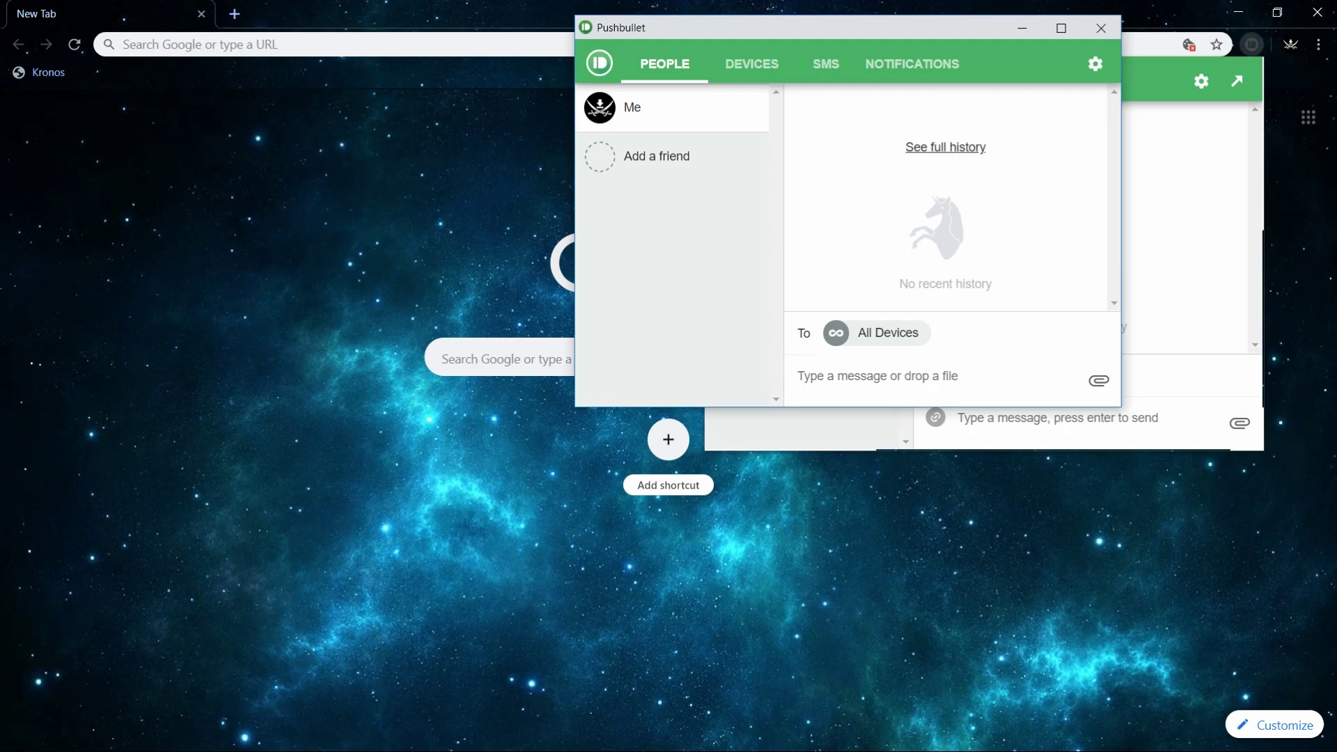
Step: Minimize the browser and move the Pushbullet window to the lower-right corner of the desktop
click(1238, 12)
click(1237, 12)
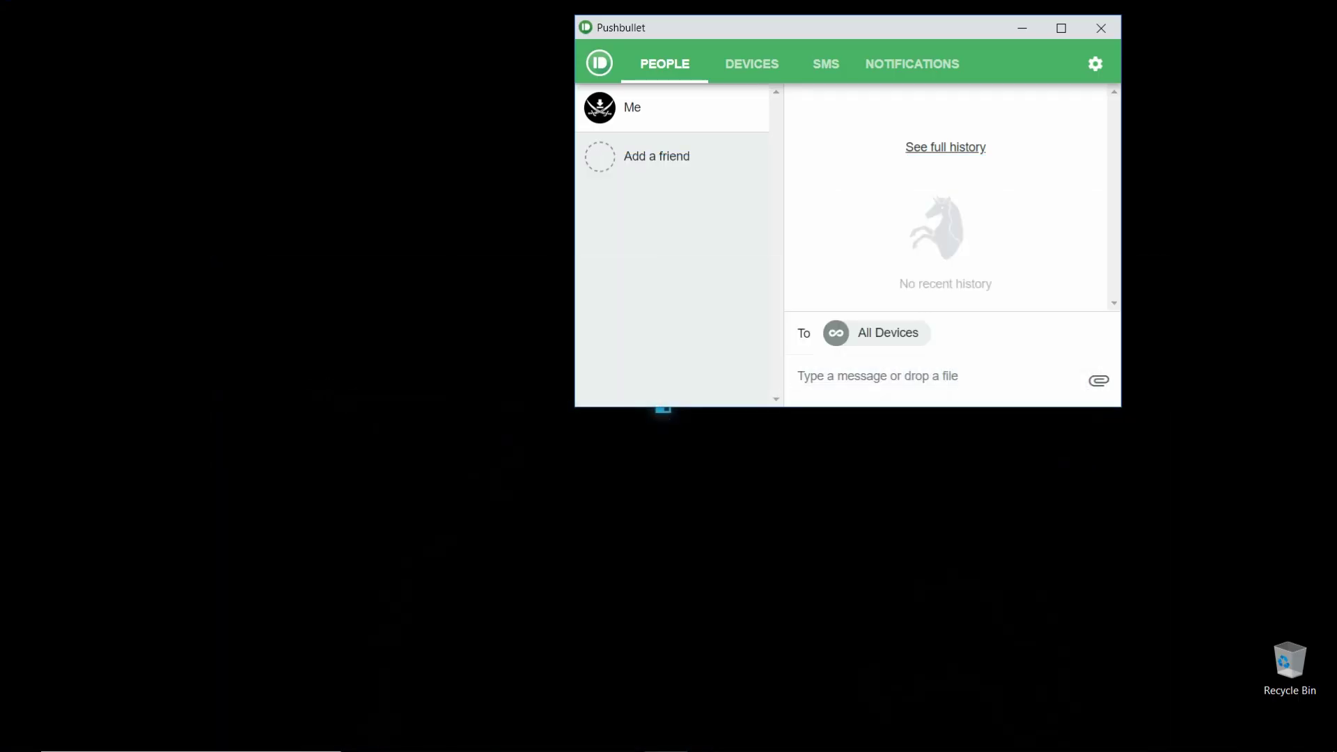
drag(847, 27, 1032, 379)
drag(883, 379, 905, 355)
Step: Send the image file 1 from the Downloads folder to the Samsung phone through Pushbullet's devices
click(961, 392)
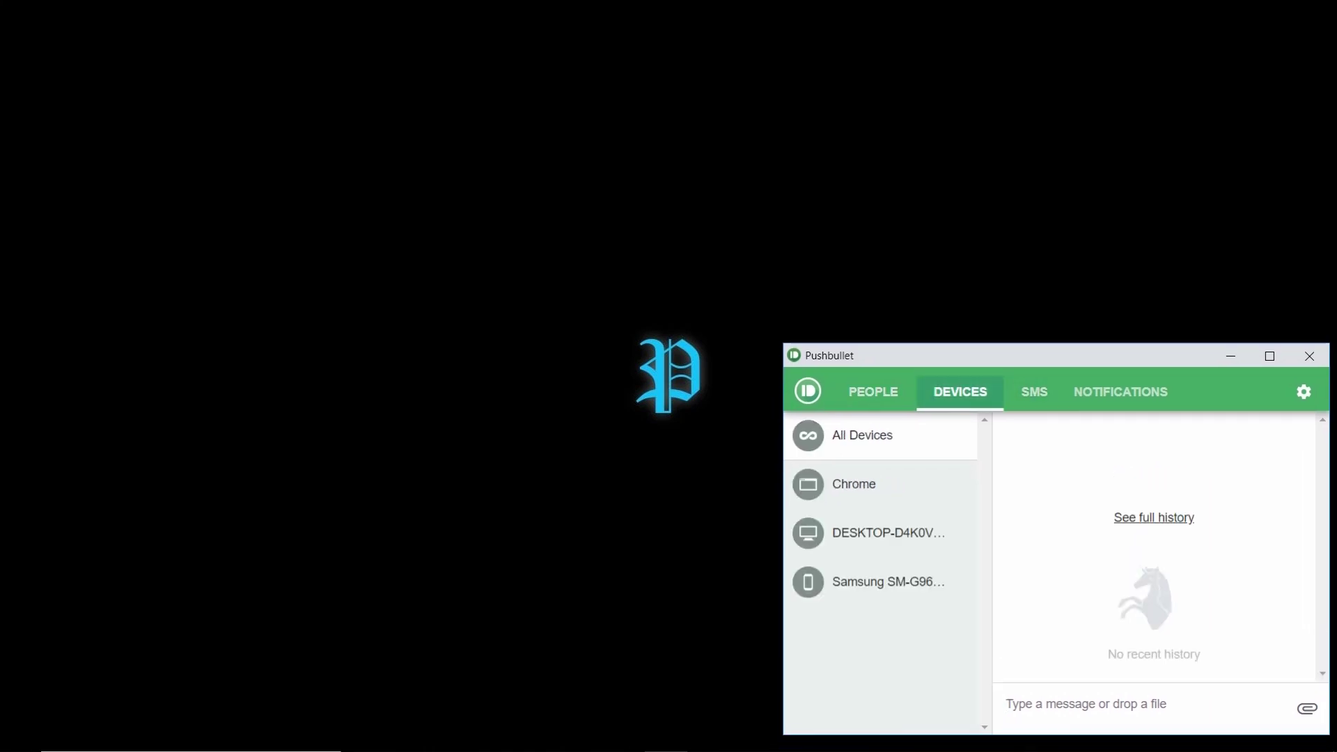
click(888, 533)
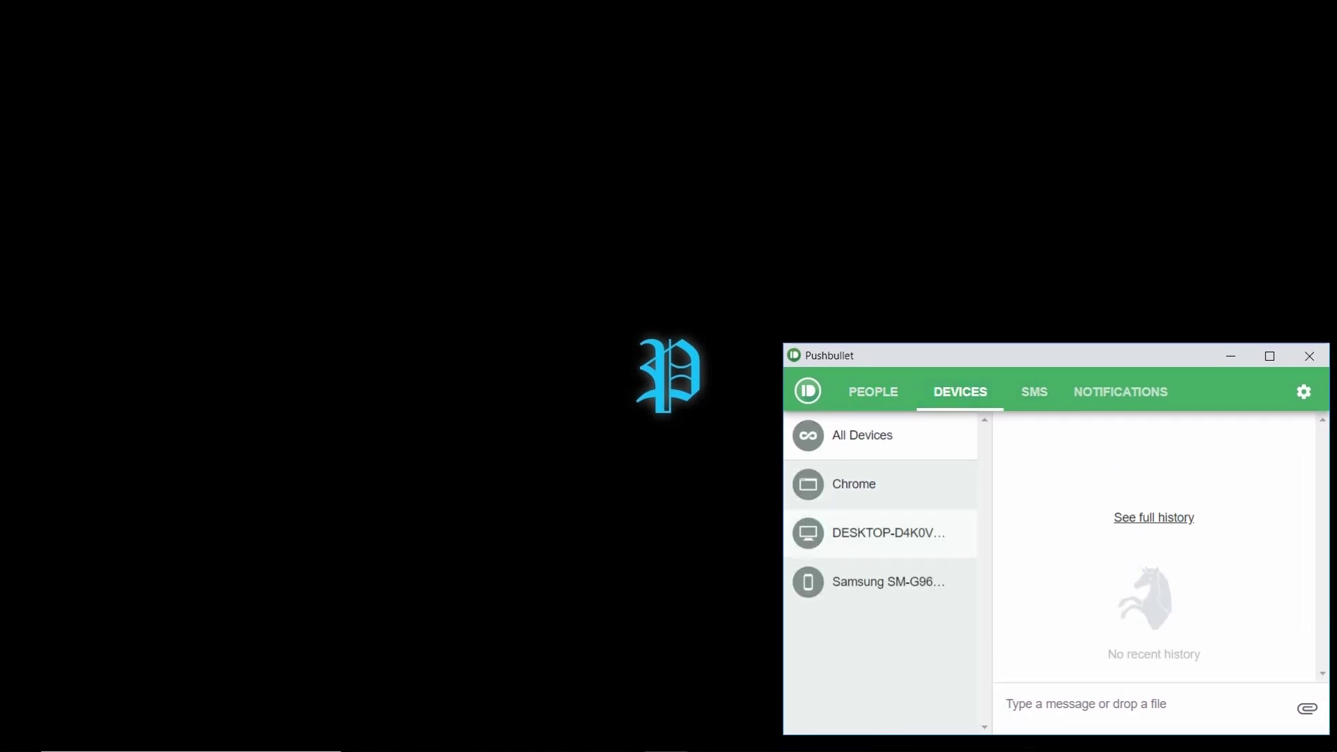
click(888, 581)
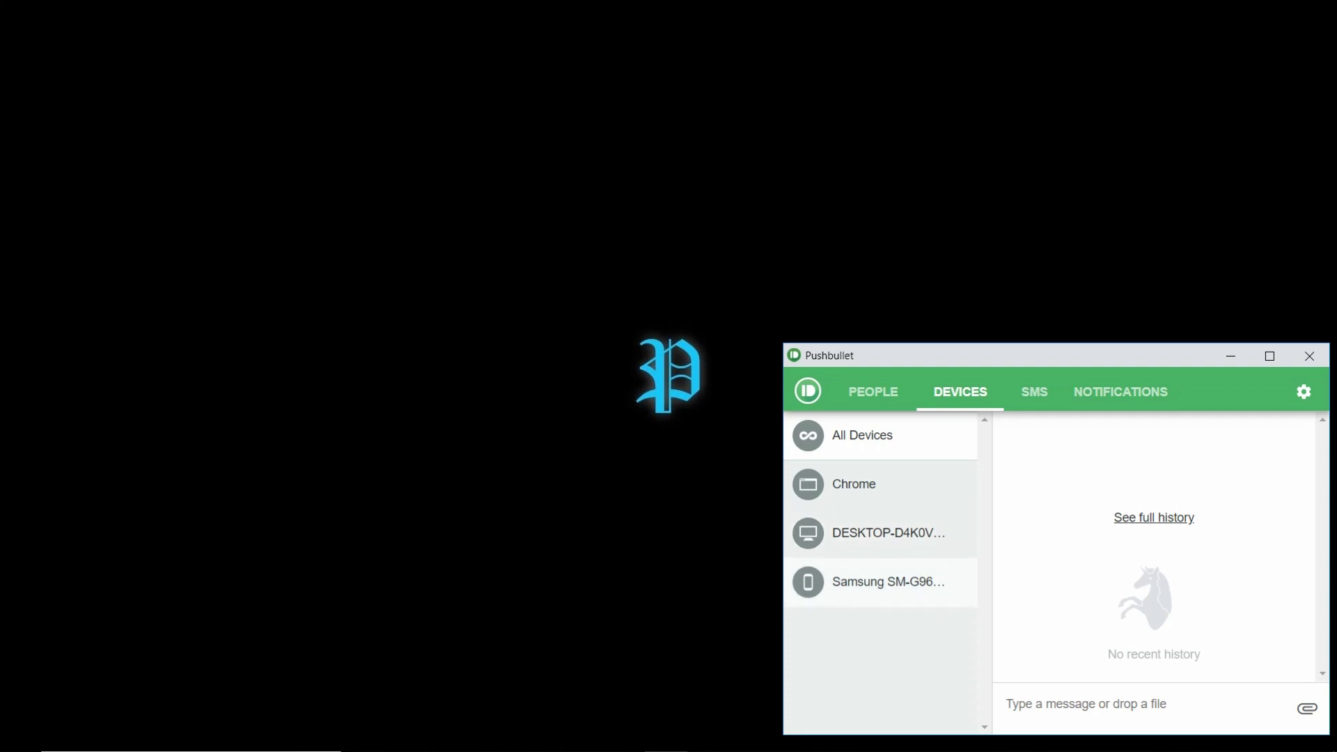
click(887, 581)
click(1307, 709)
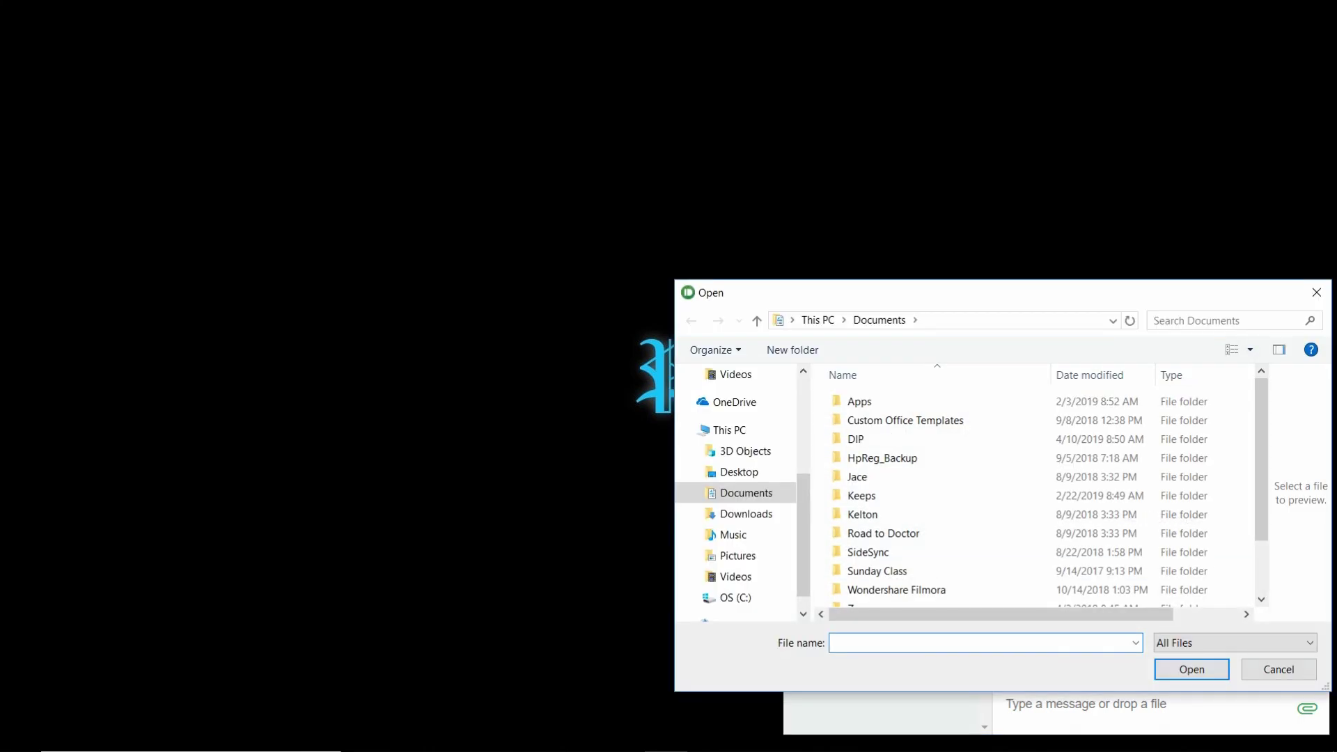
drag(766, 293, 153, 115)
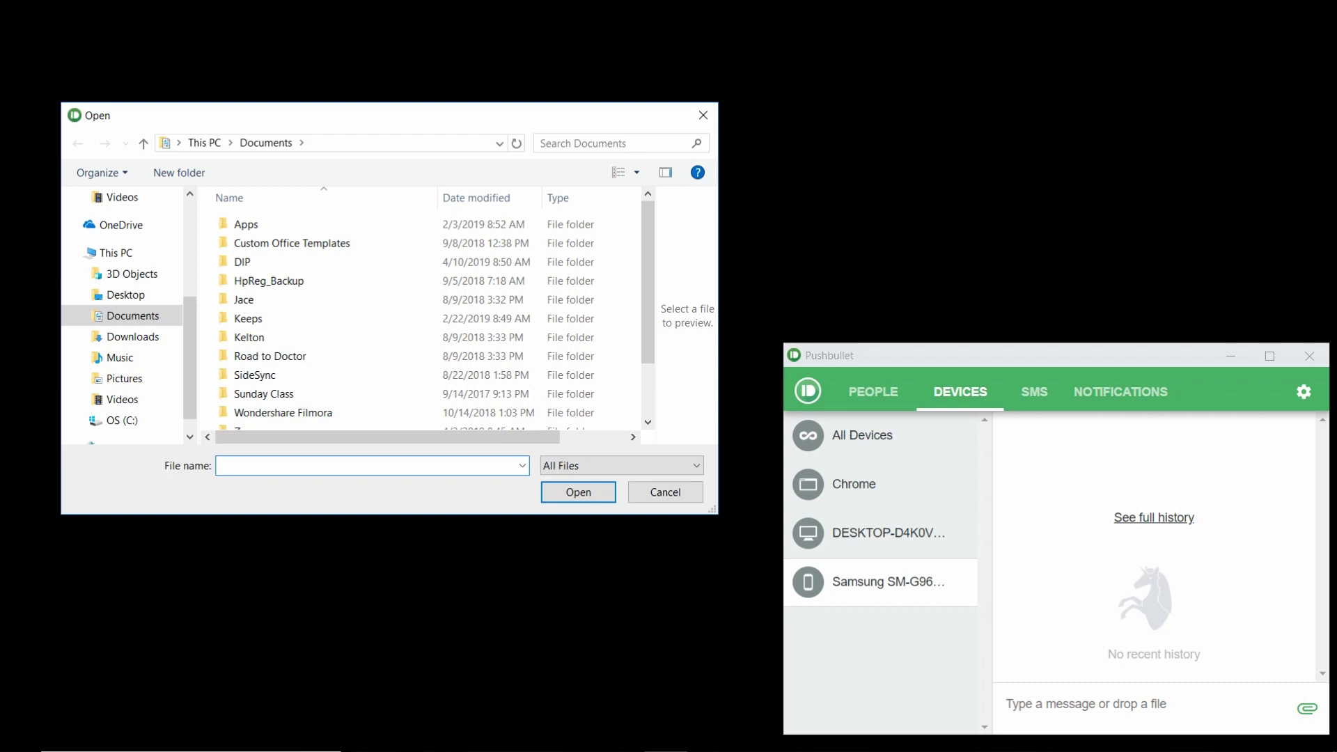
click(132, 337)
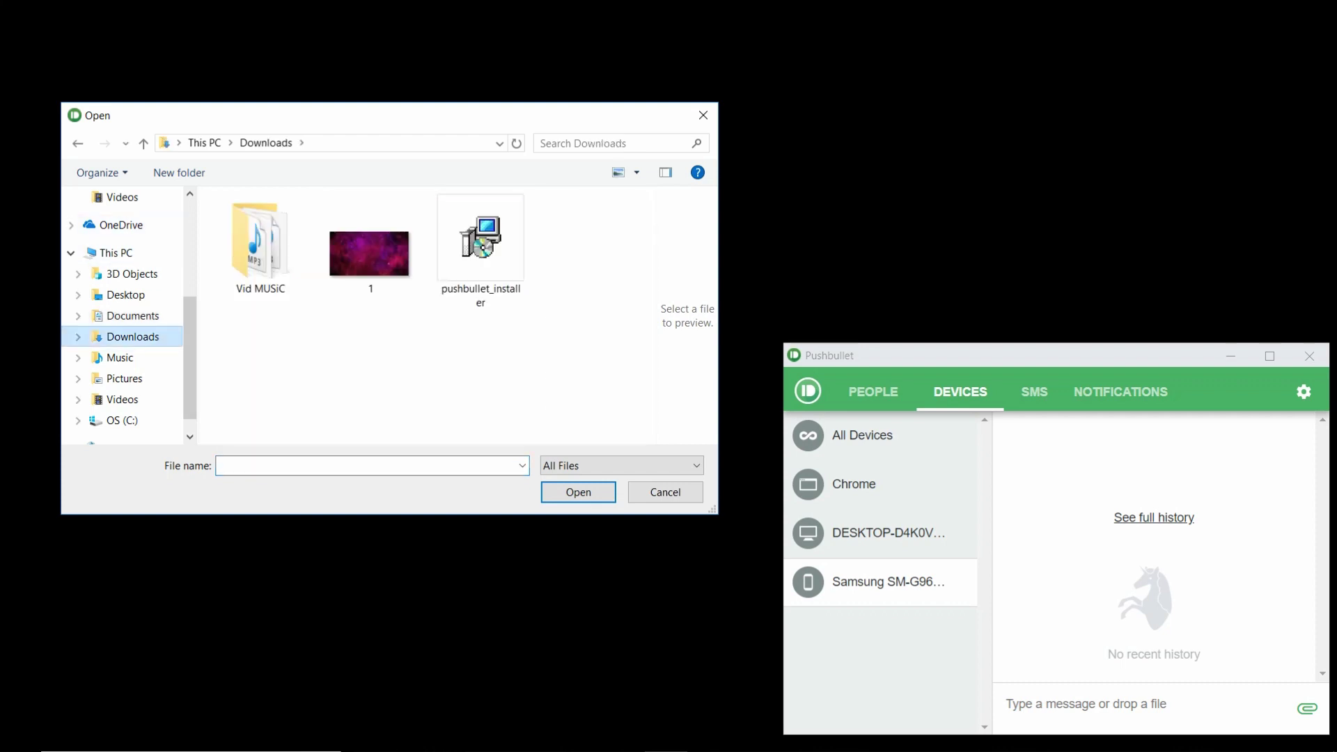
double_click(369, 253)
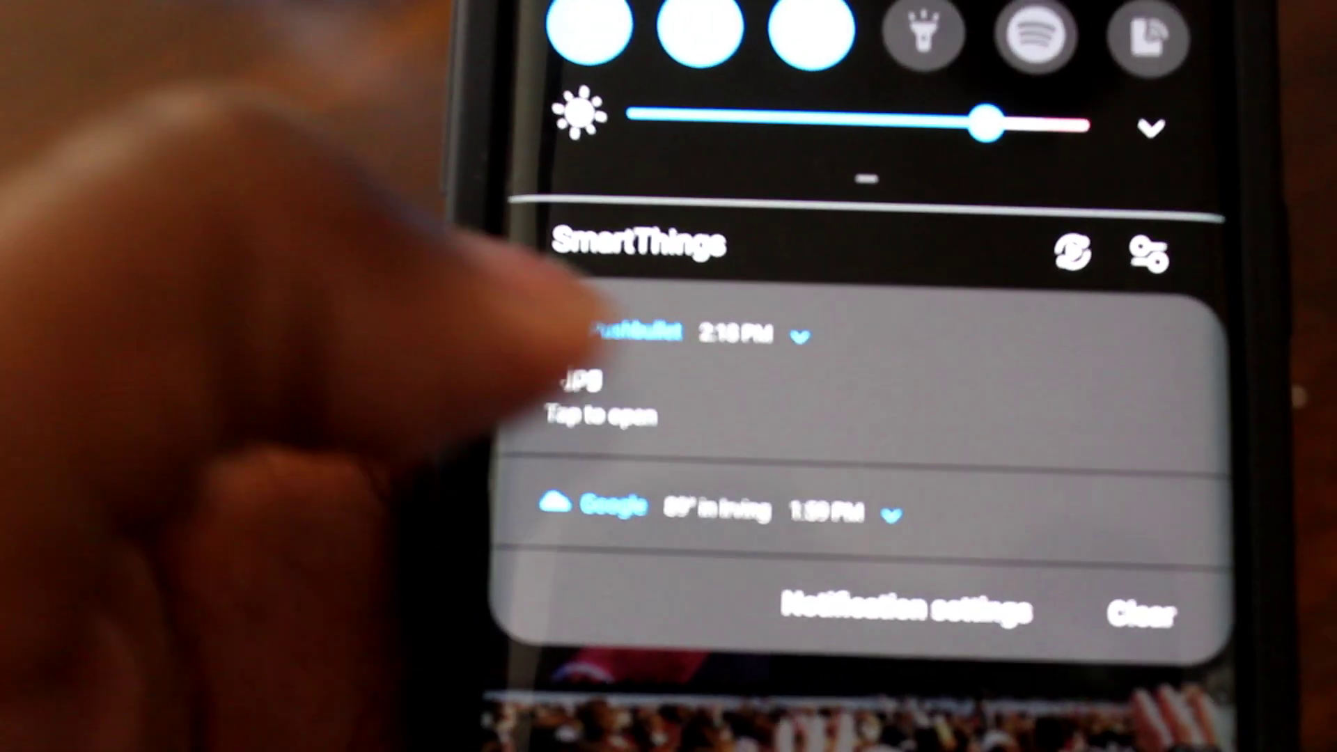
click(627, 403)
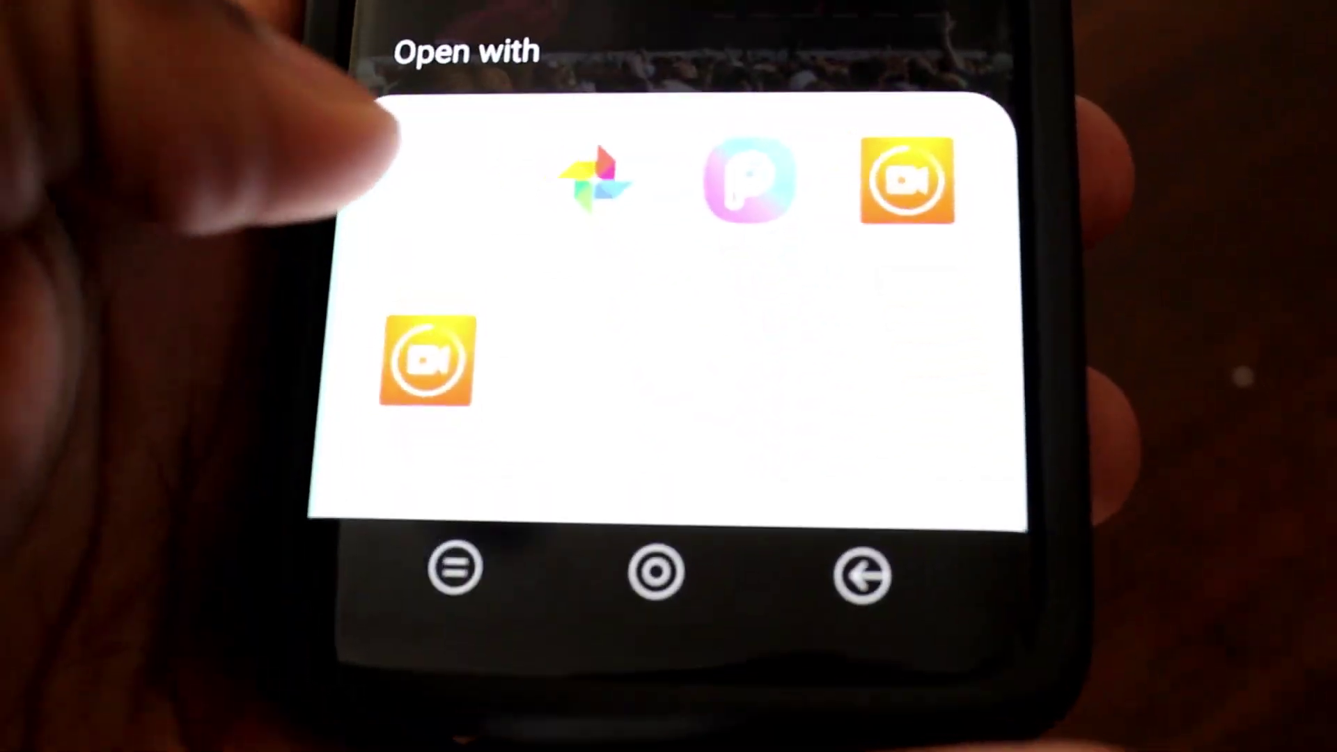
click(439, 180)
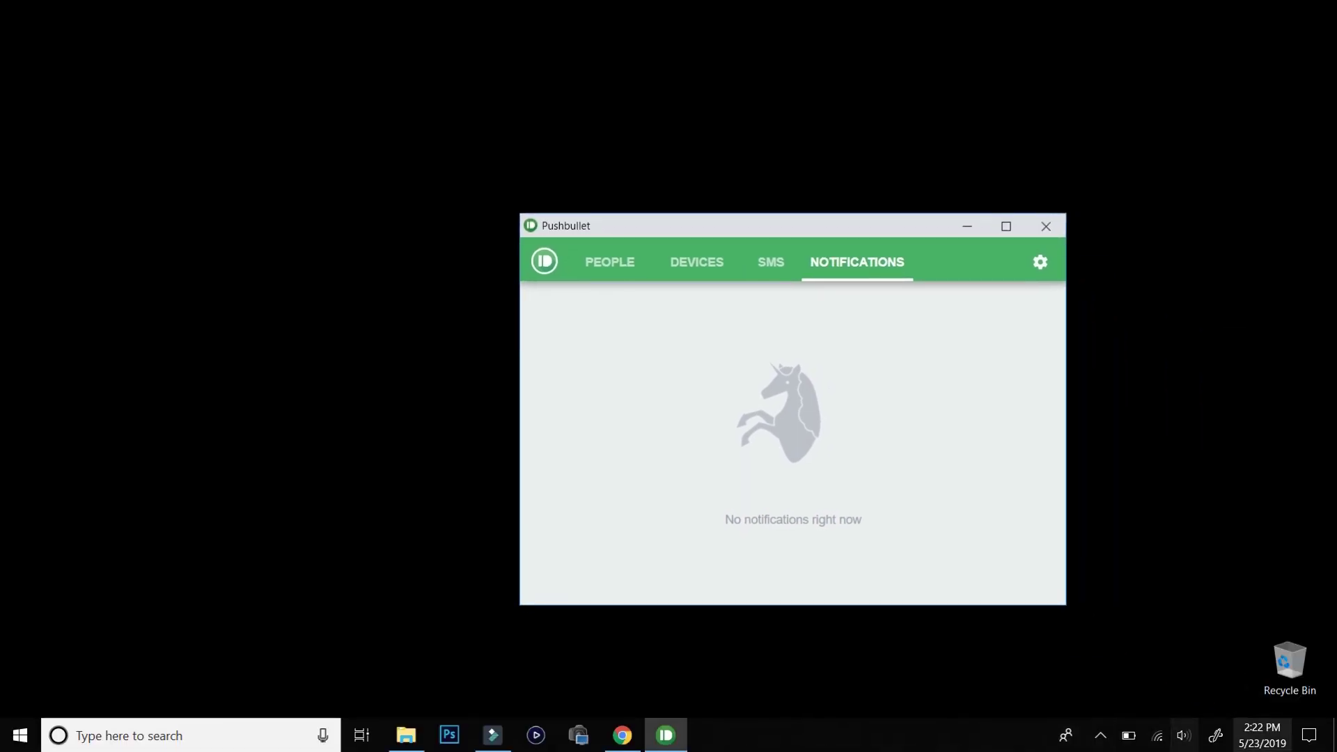
Step: Check the Windows notification center for notifications, and return to the Pushbullet window
click(1309, 735)
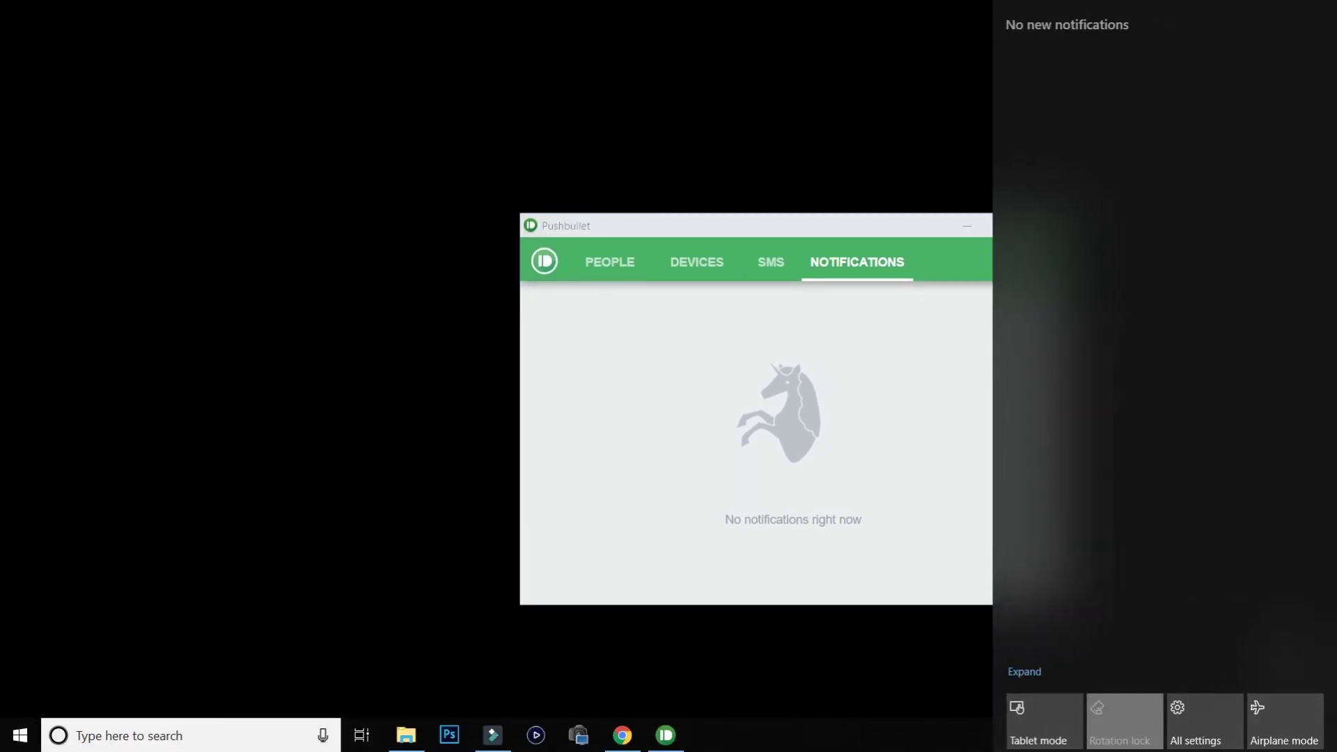
click(940, 313)
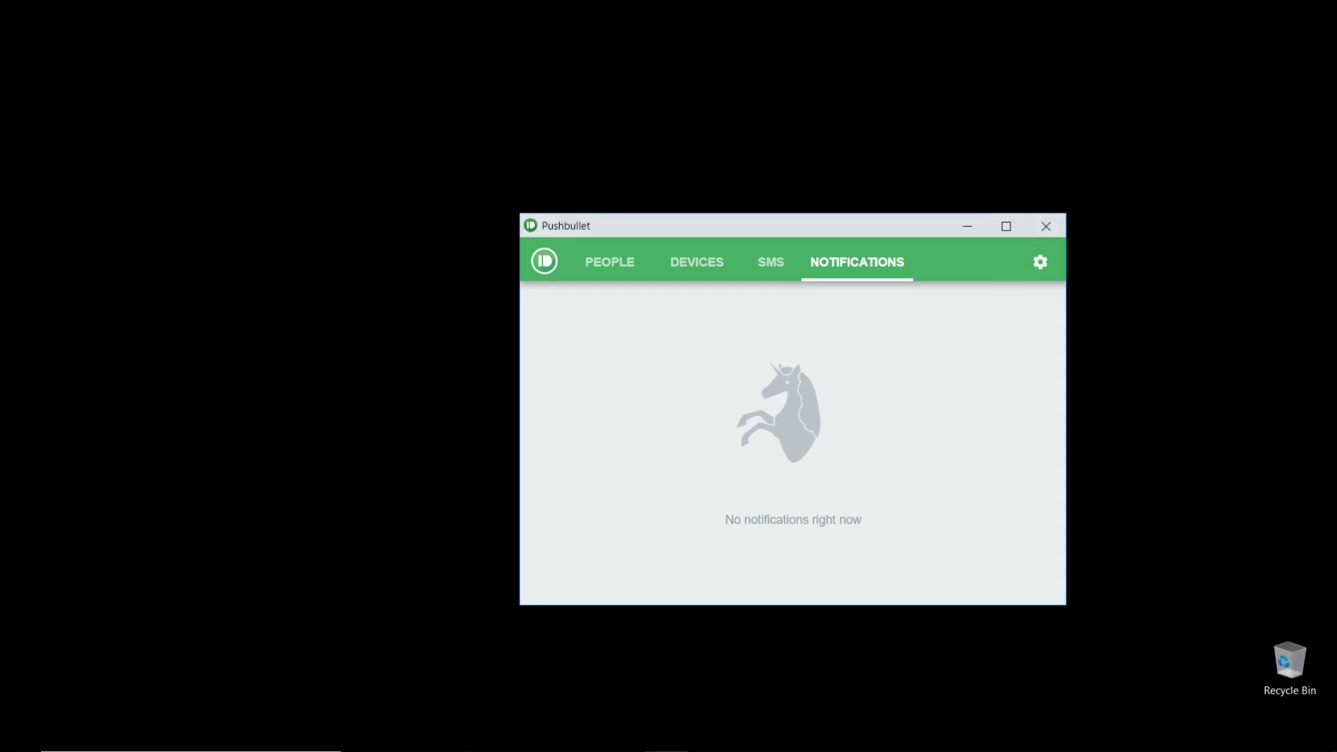
Step: Open the Pushbullet extension's settings page and make its icon show in the Chrome toolbar
click(1041, 262)
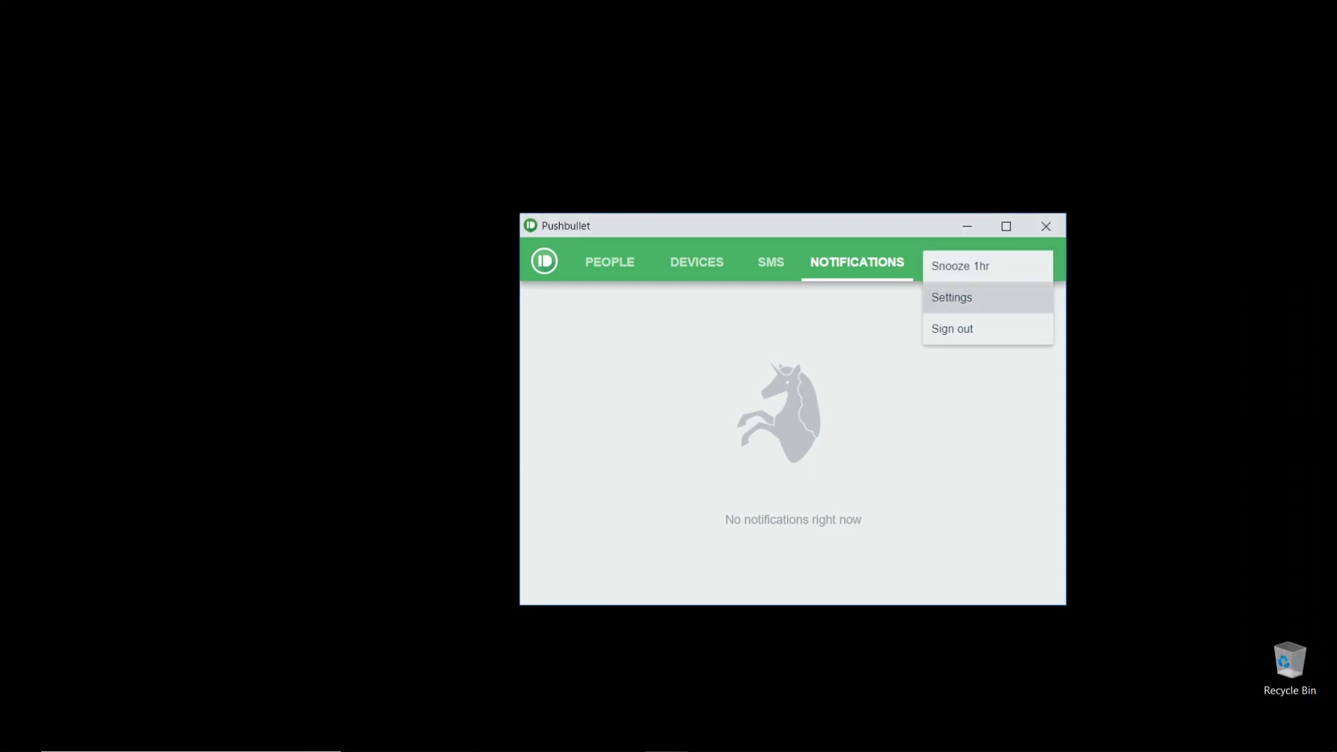
click(952, 298)
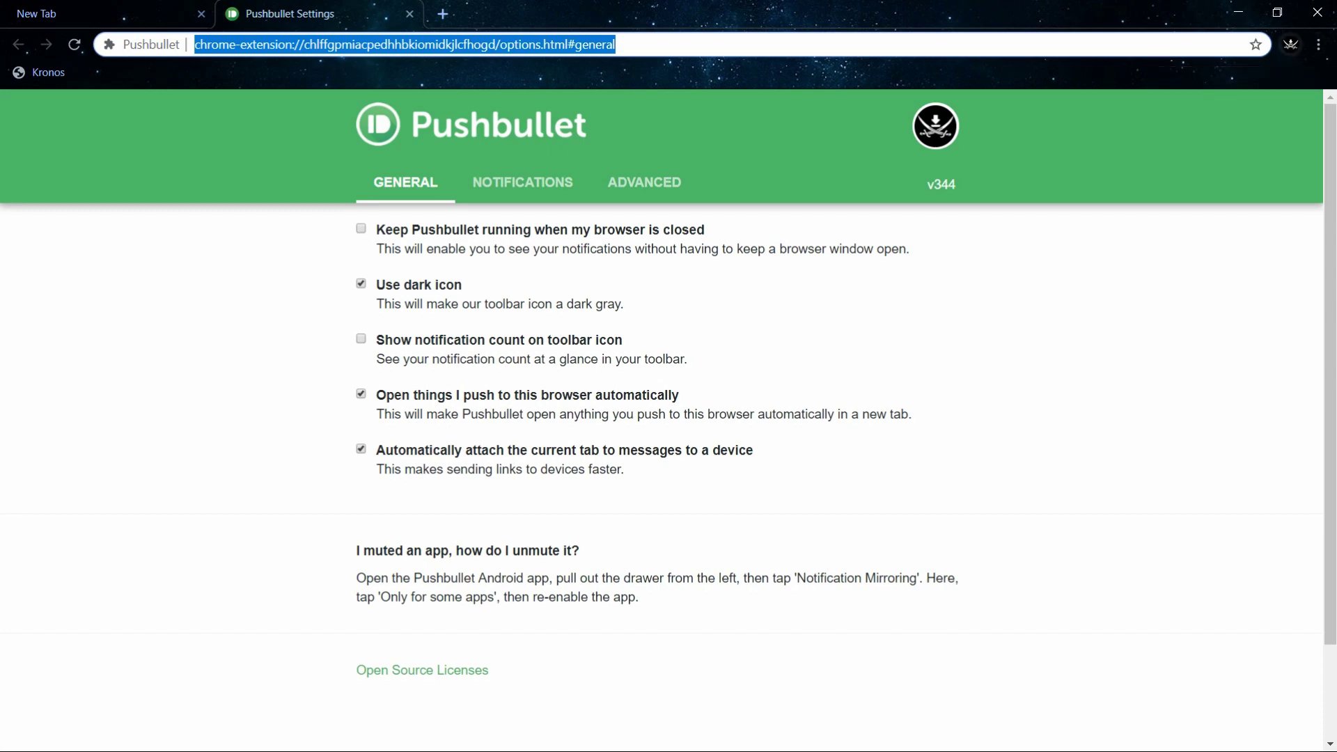
click(1319, 45)
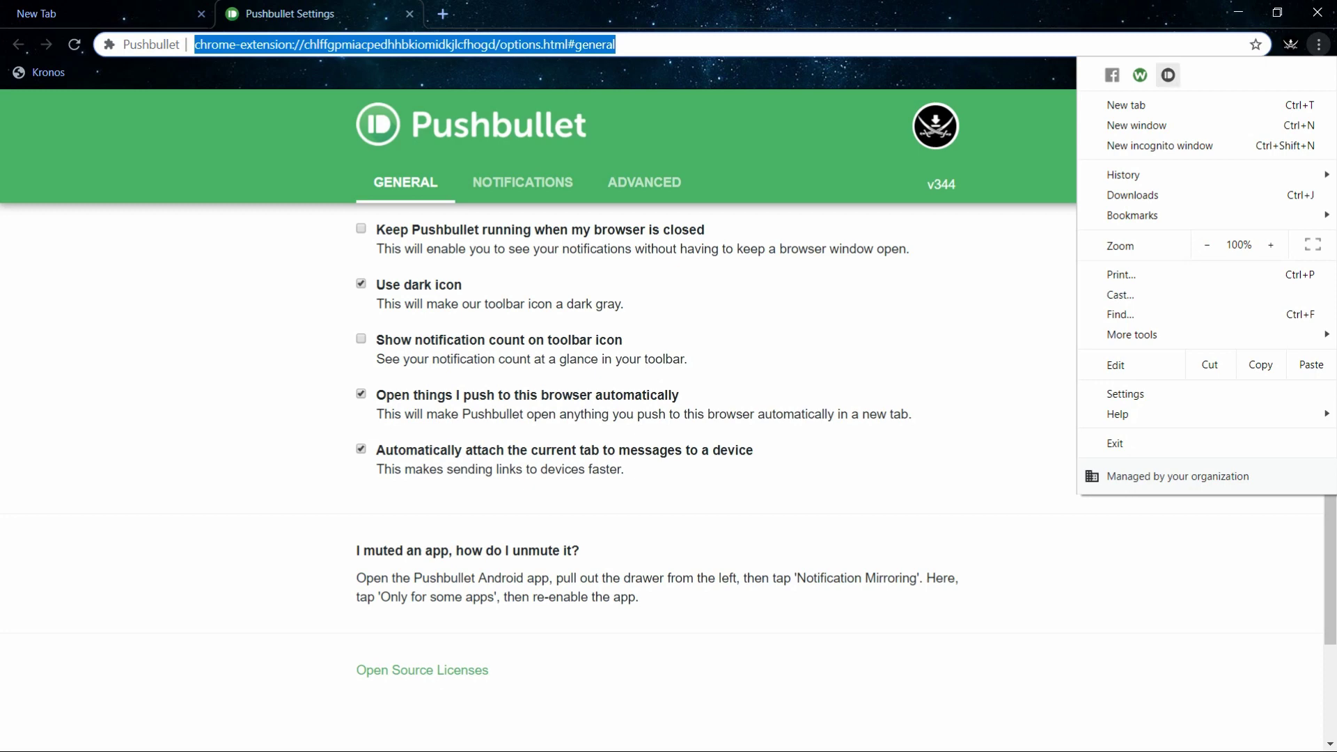
right_click(1168, 74)
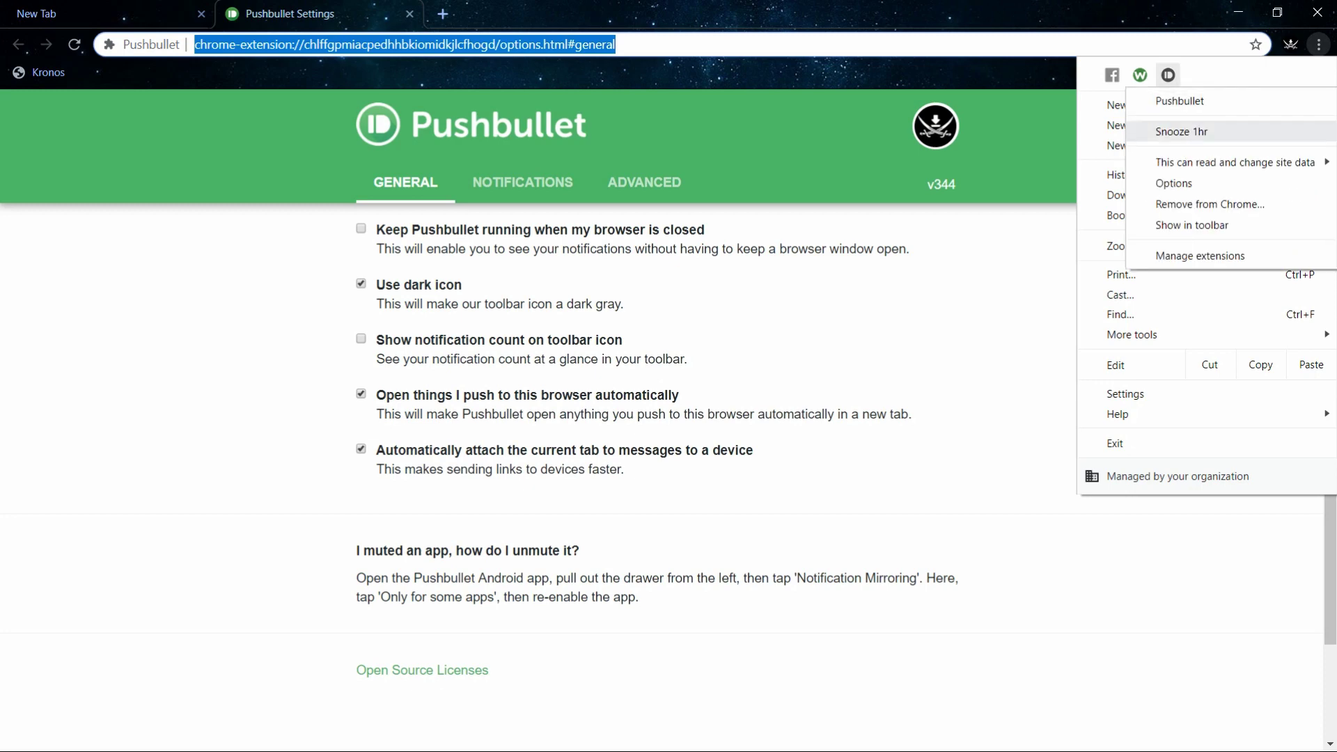
click(1192, 225)
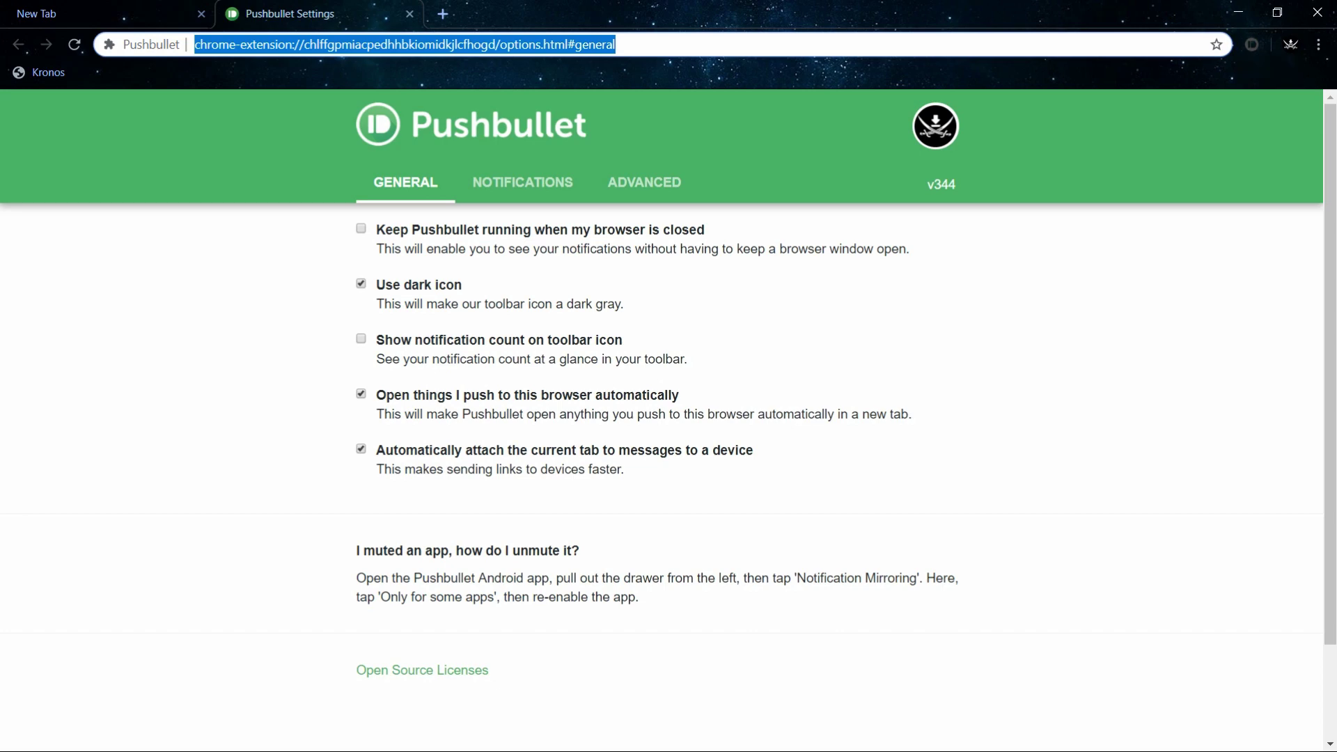
Step: Turn off the extension's Use dark icon option and turn it back on
click(361, 284)
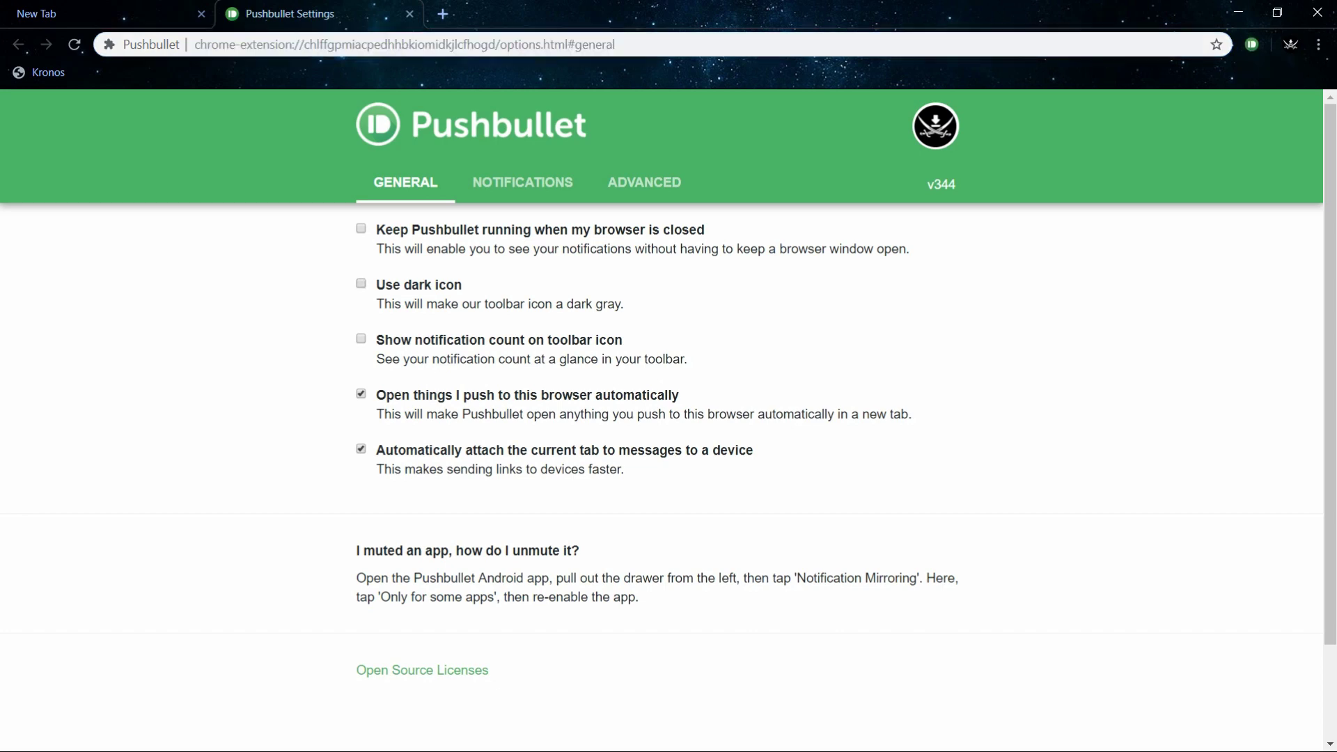
click(360, 284)
Step: Review the Notifications settings and the Advanced settings of the Pushbullet extension
click(522, 182)
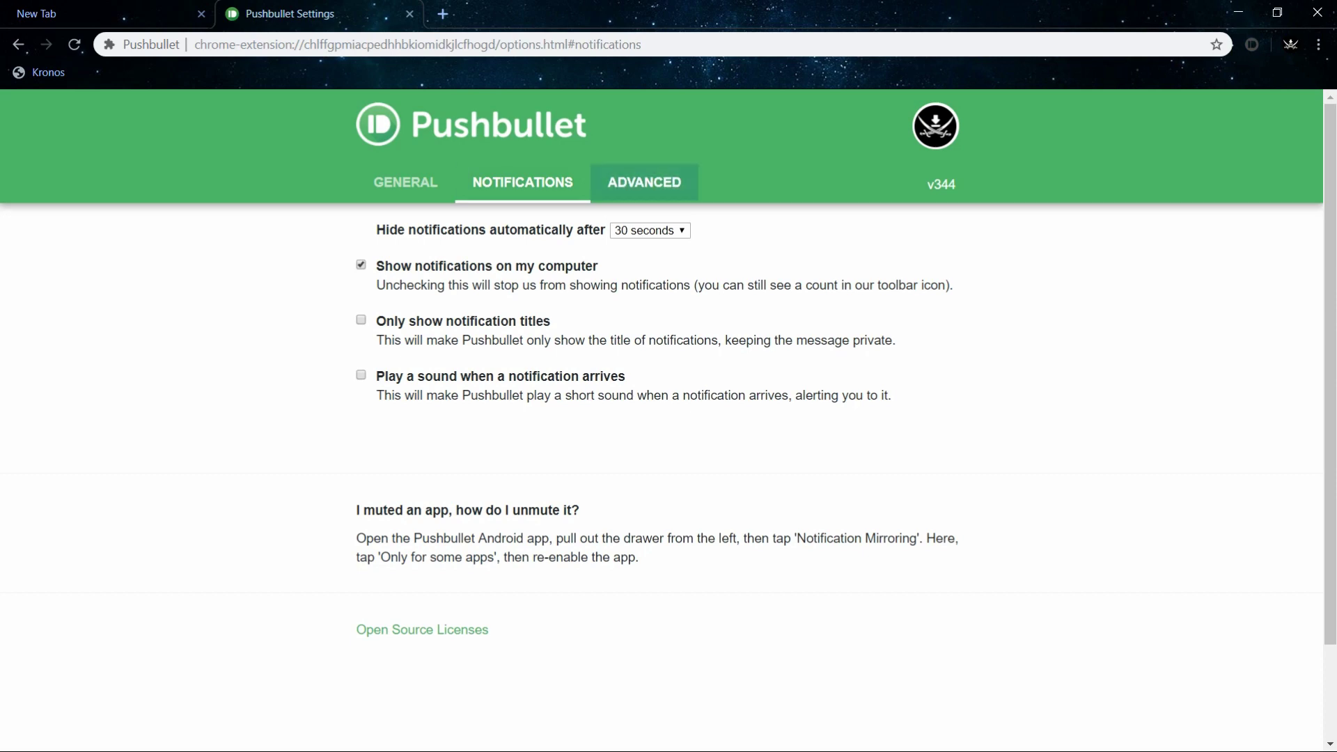
click(644, 182)
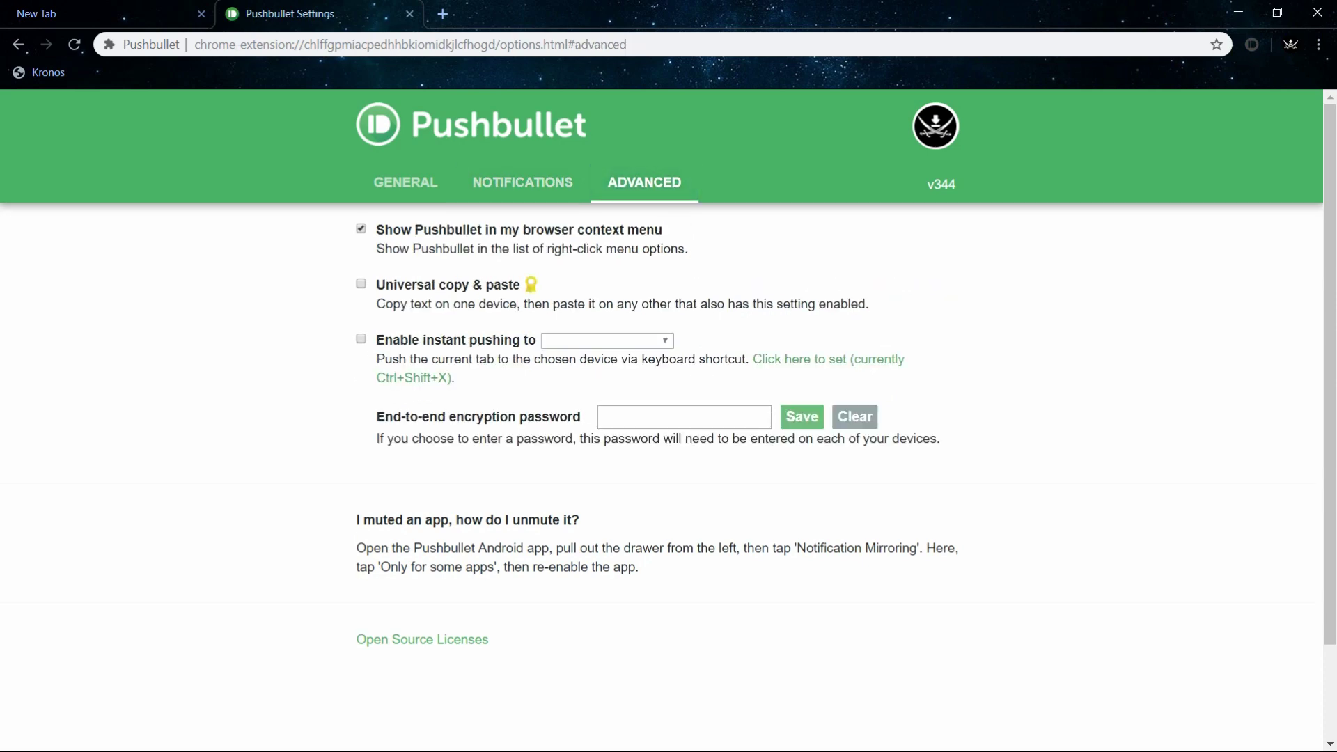